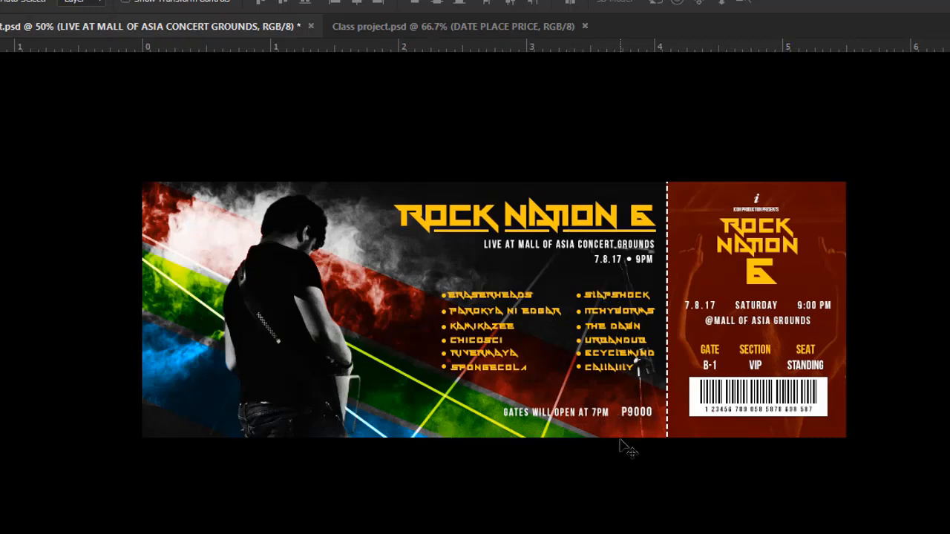
# Switch to Class project.psd, show its layers and toggle Layer 2 and Rectangle 1 to check which parts of the ticket they hold
pyautogui.click(410, 22)
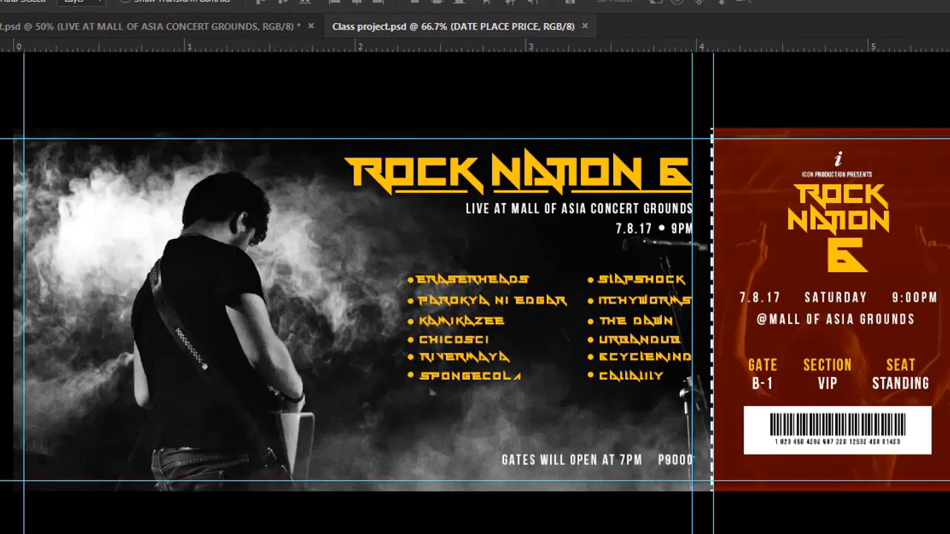
pyautogui.press('F7')
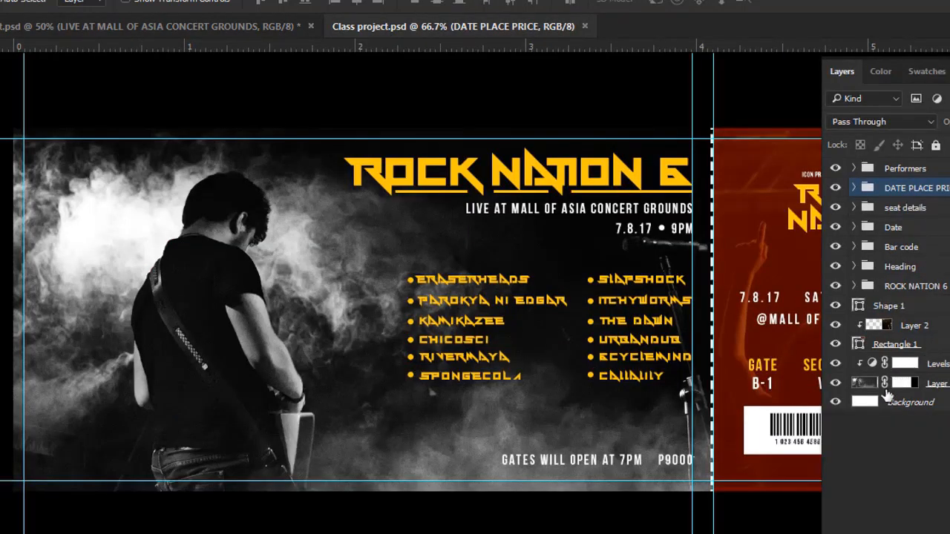
pyautogui.click(836, 326)
pyautogui.click(836, 345)
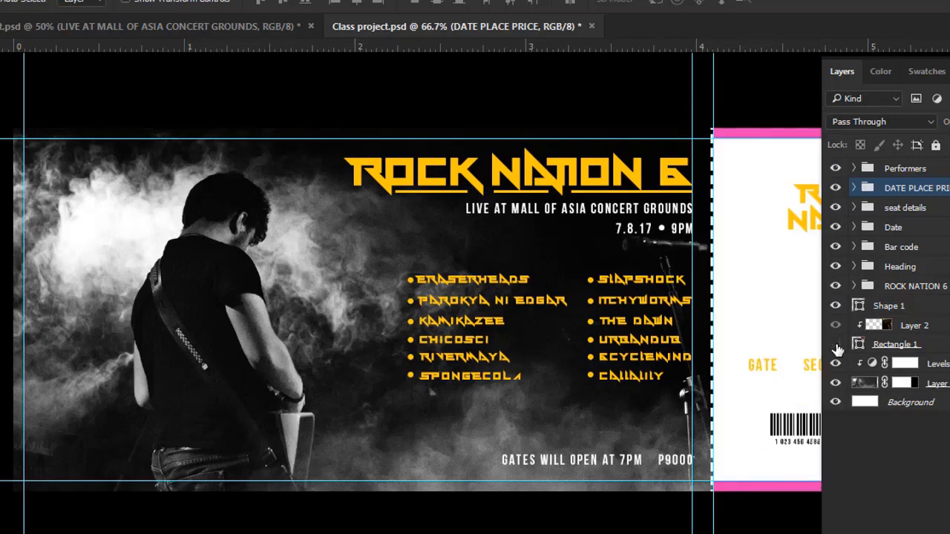
pyautogui.click(836, 345)
# Draw a rectangle about 523 by 135 px over the guitarist's lower body, directly above the Levels layer
pyautogui.click(904, 363)
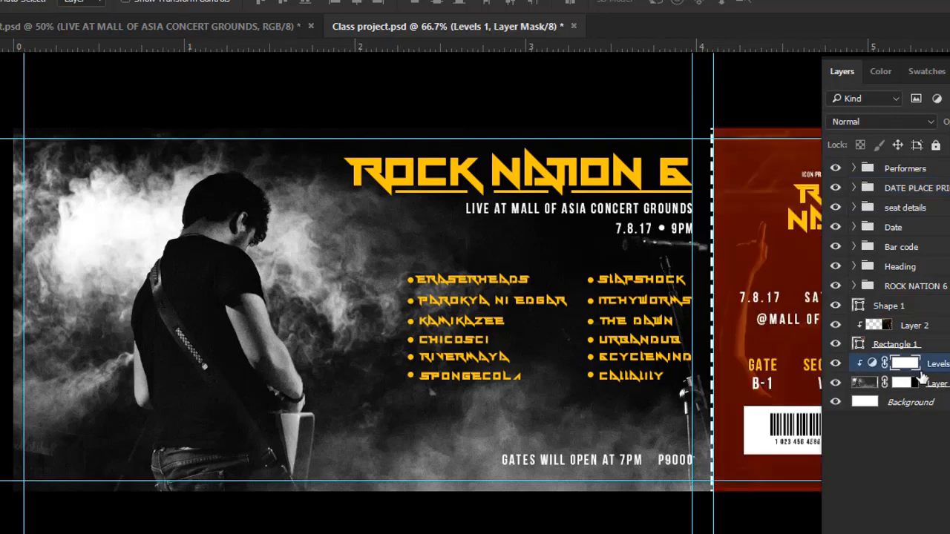
pyautogui.click(836, 363)
pyautogui.click(835, 364)
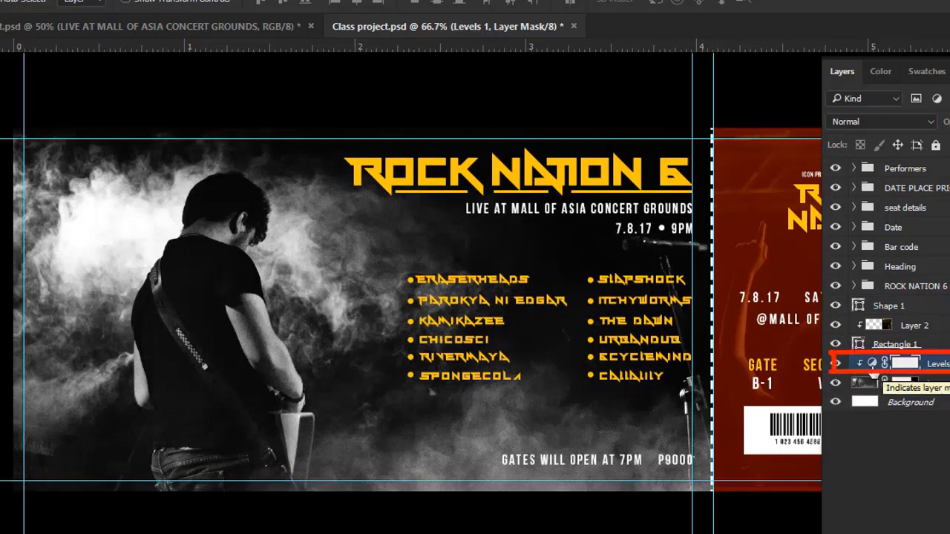
pyautogui.click(0, 426)
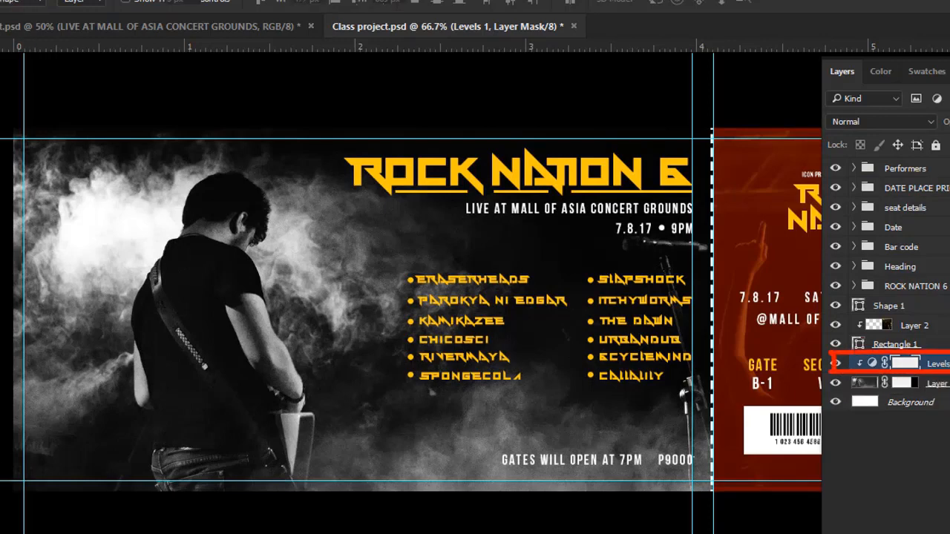
pyautogui.click(22, 426)
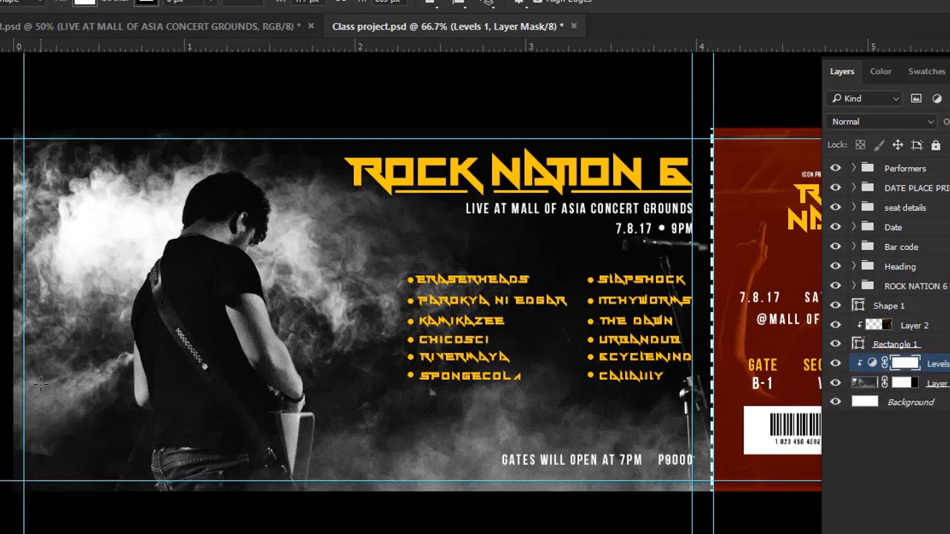
pyautogui.moveTo(34, 338); pyautogui.dragTo(334, 415)
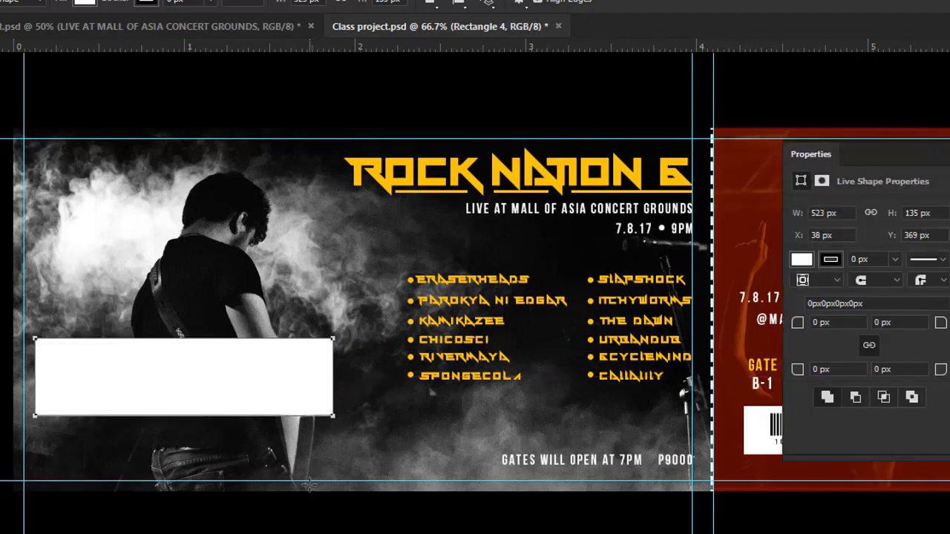
# Set the new rectangle's fill colour to #2ba5bb
pyautogui.doubleClick(857, 366)
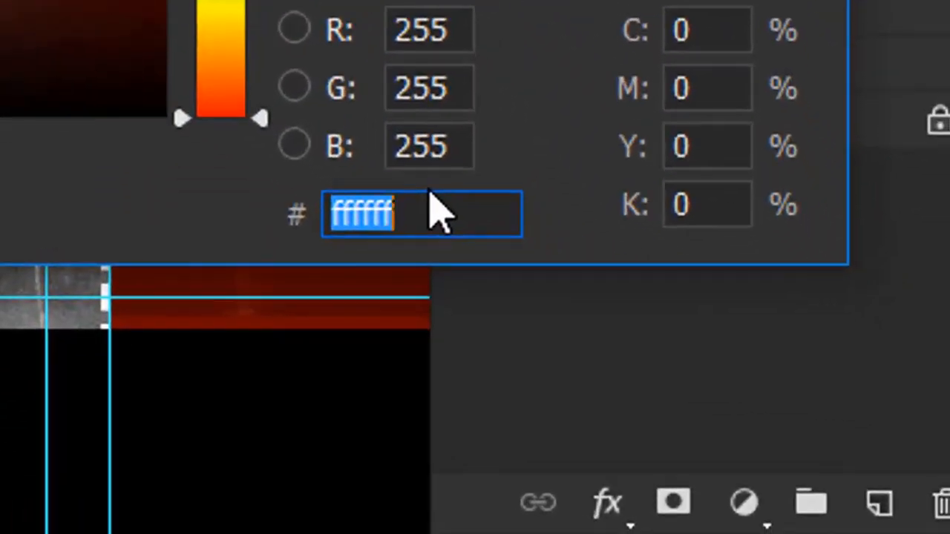
pyautogui.write('2ba5bb')
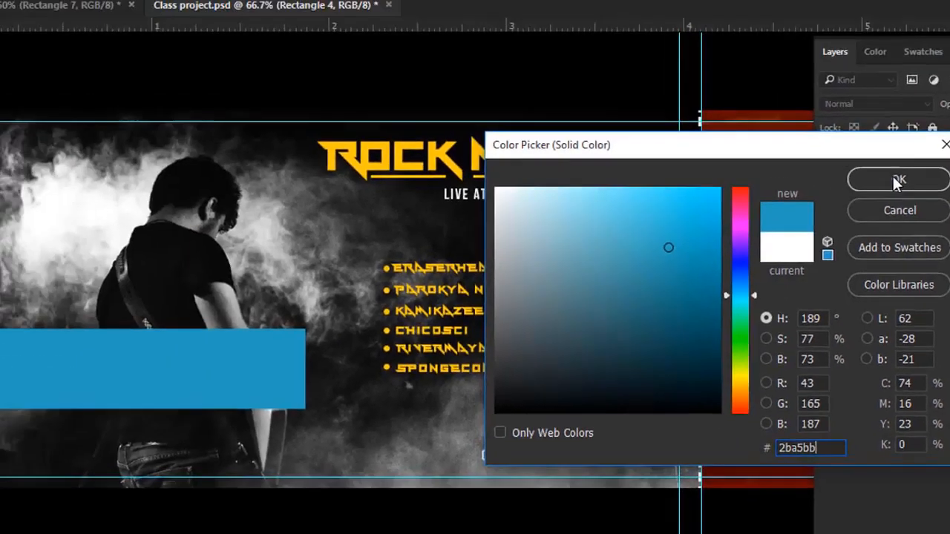
pyautogui.click(893, 178)
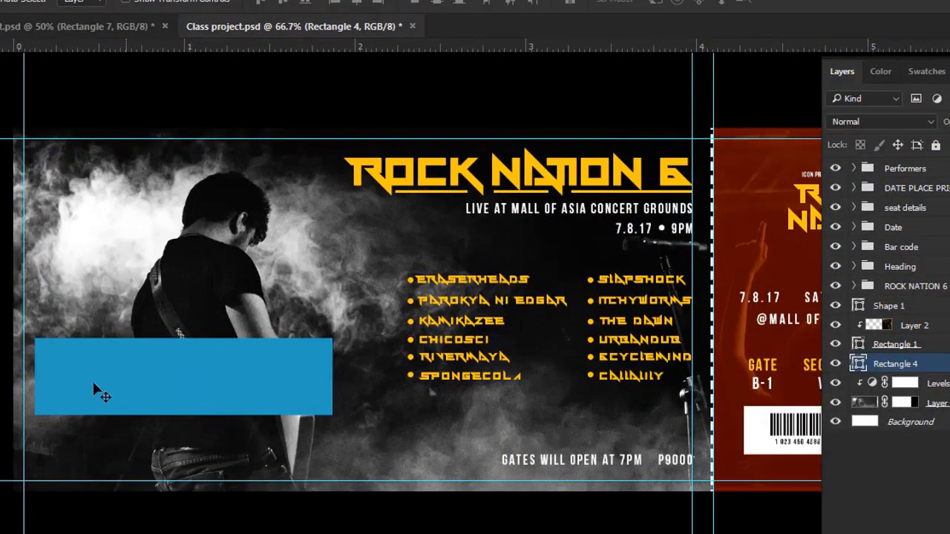
# Reshape the blue rectangle into a diagonal band sloping from beyond the canvas's left edge down to its bottom edge
pyautogui.press('a')
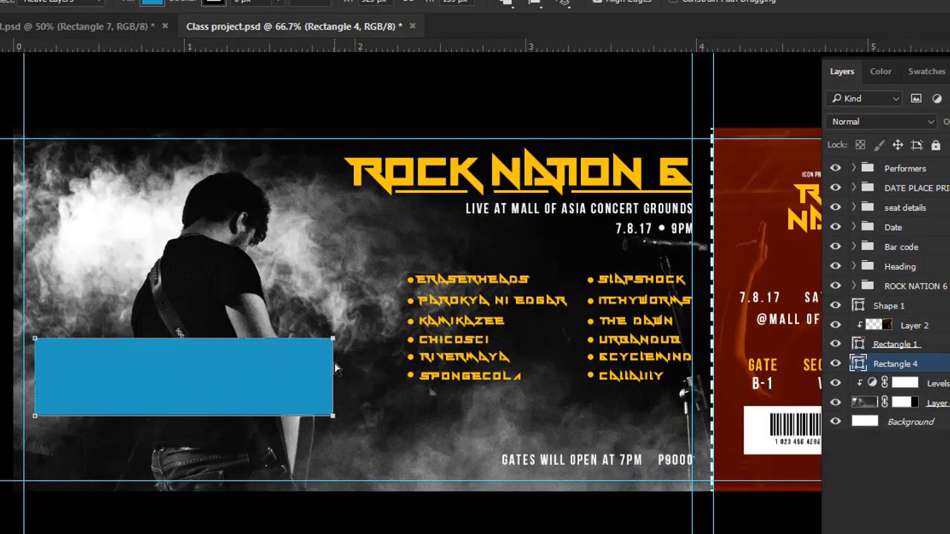
pyautogui.moveTo(334, 363); pyautogui.dragTo(431, 492)
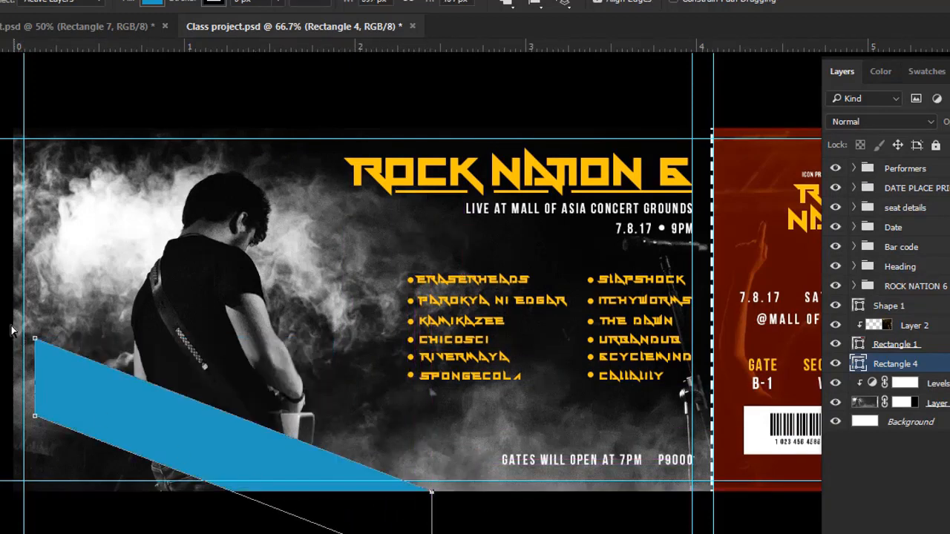
pyautogui.moveTo(35, 374); pyautogui.dragTo(2, 319)
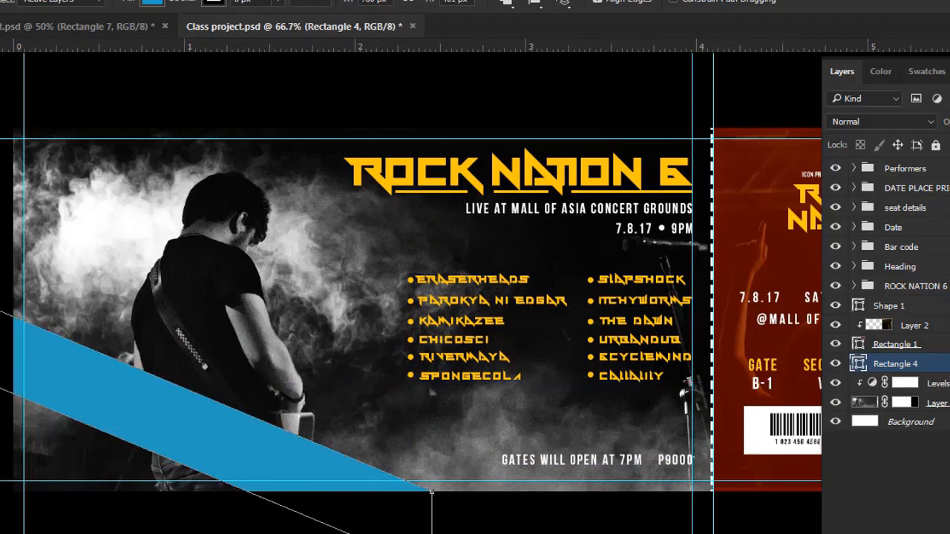
pyautogui.moveTo(2, 389); pyautogui.dragTo(2, 441)
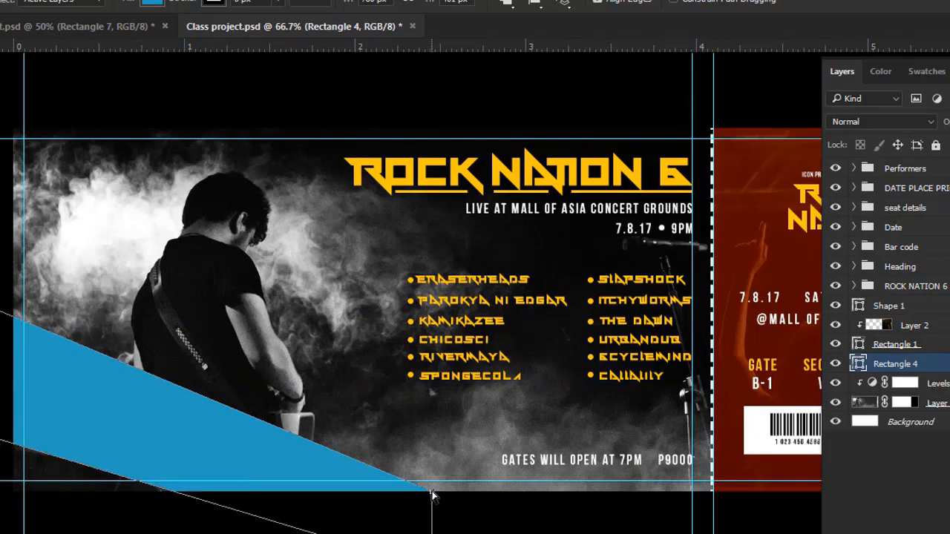
# Refine the blue band's corners, moving its lower end below the canvas and its upper-left corner slightly down
pyautogui.moveTo(432, 491); pyautogui.dragTo(404, 514)
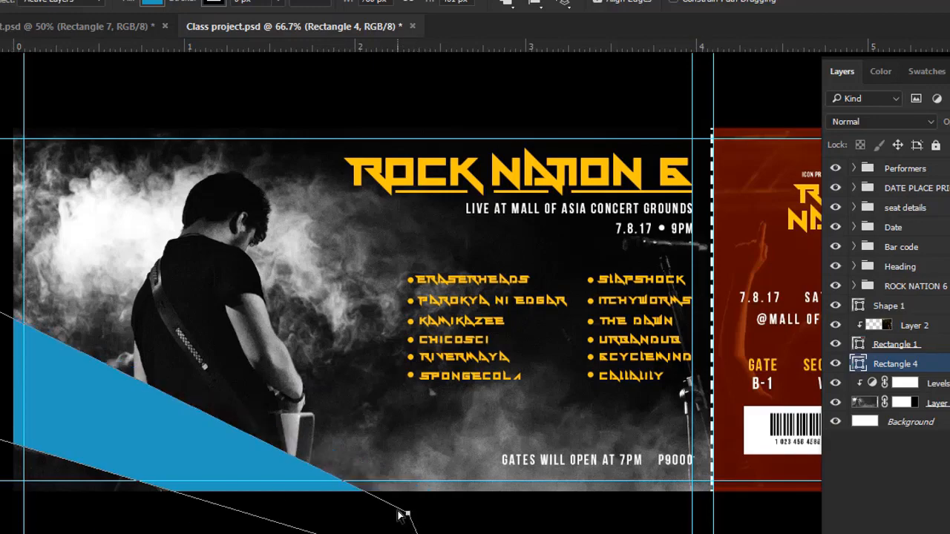
pyautogui.hotkey('ctrl', '-')
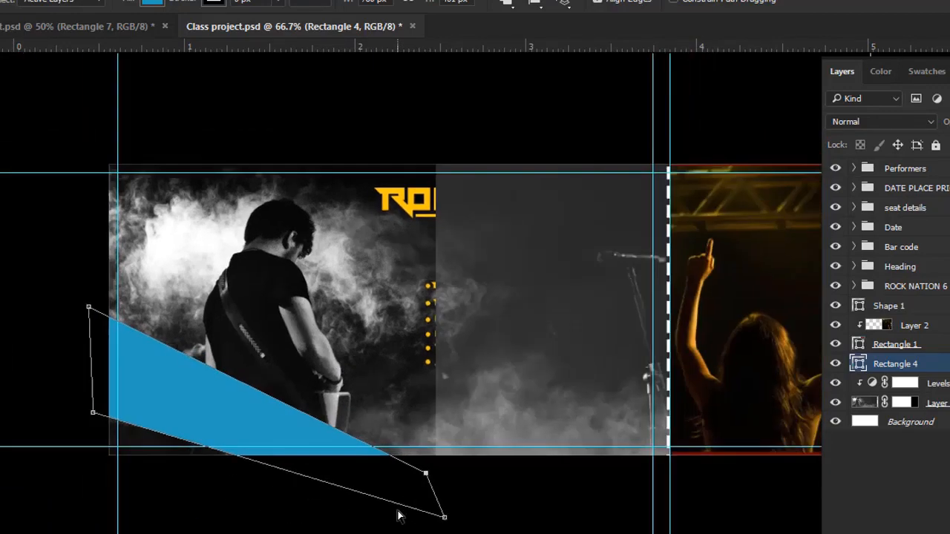
pyautogui.moveTo(449, 506); pyautogui.dragTo(397, 510)
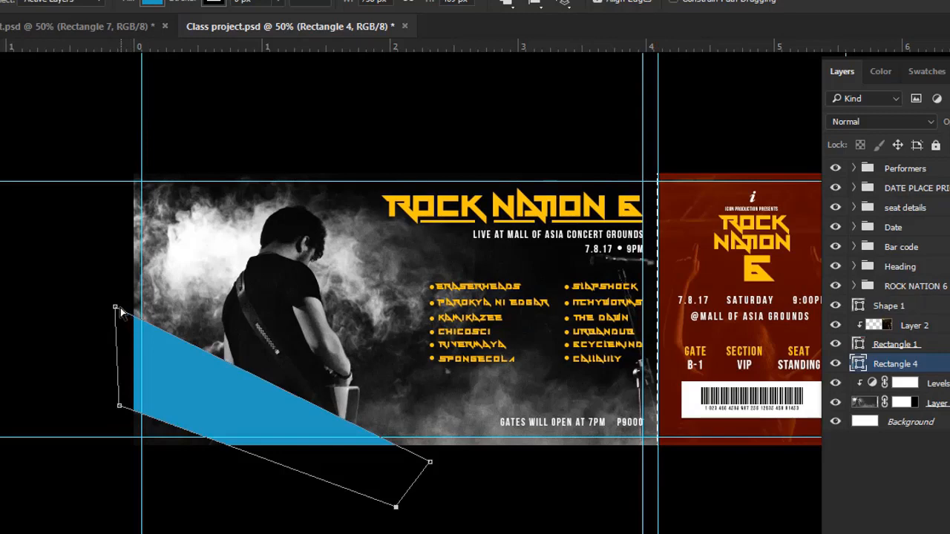
pyautogui.moveTo(115, 308); pyautogui.dragTo(116, 319)
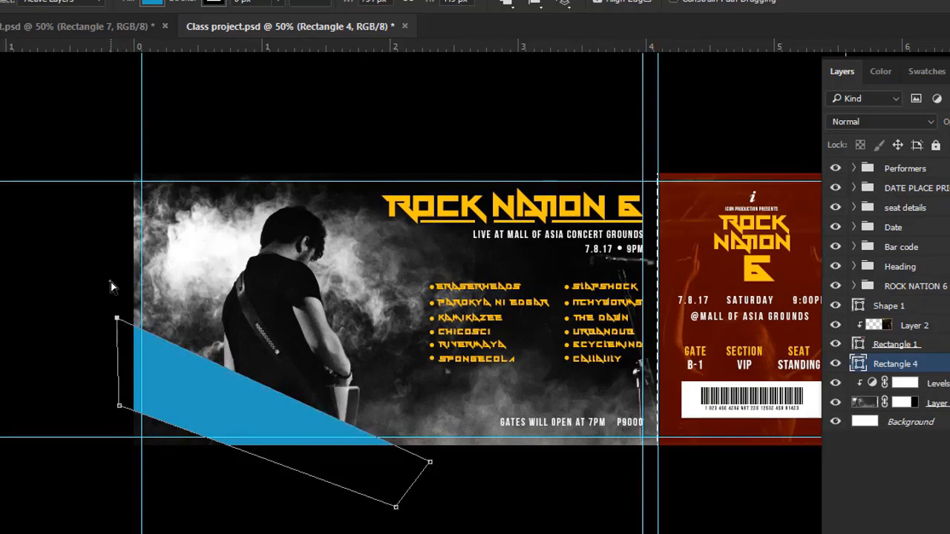
pyautogui.click(111, 282)
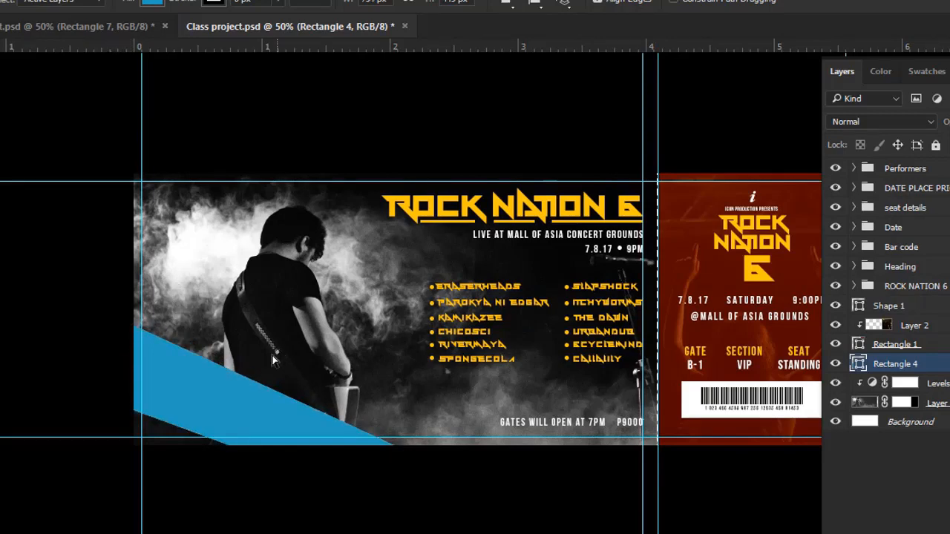
# Try out different blend modes on the blue band's layer and settle on Vivid Light
pyautogui.click(888, 122)
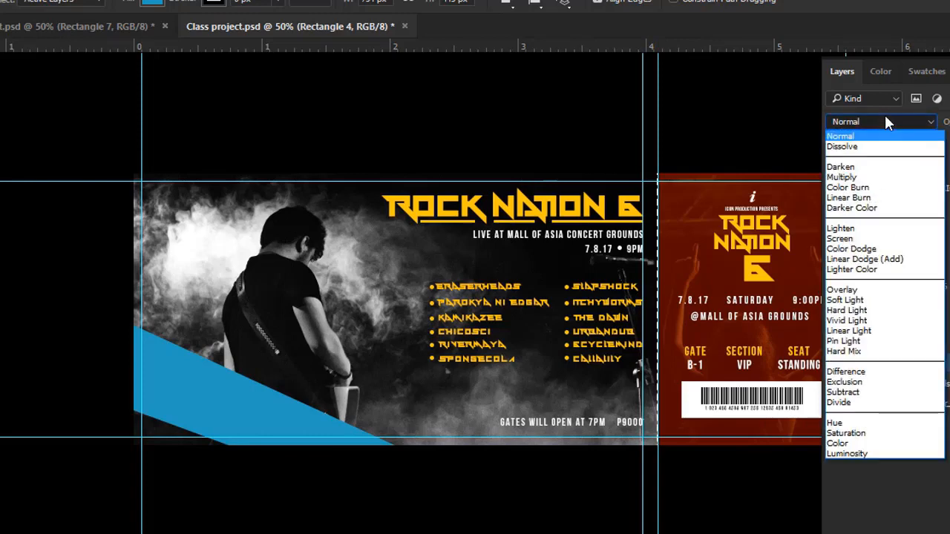
pyautogui.click(889, 167)
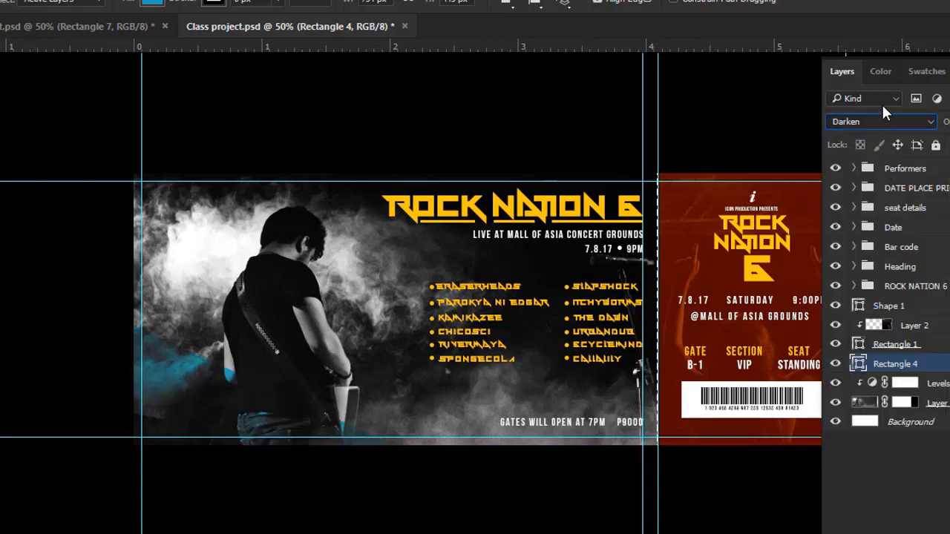
pyautogui.scroll(-3, 892, 121)
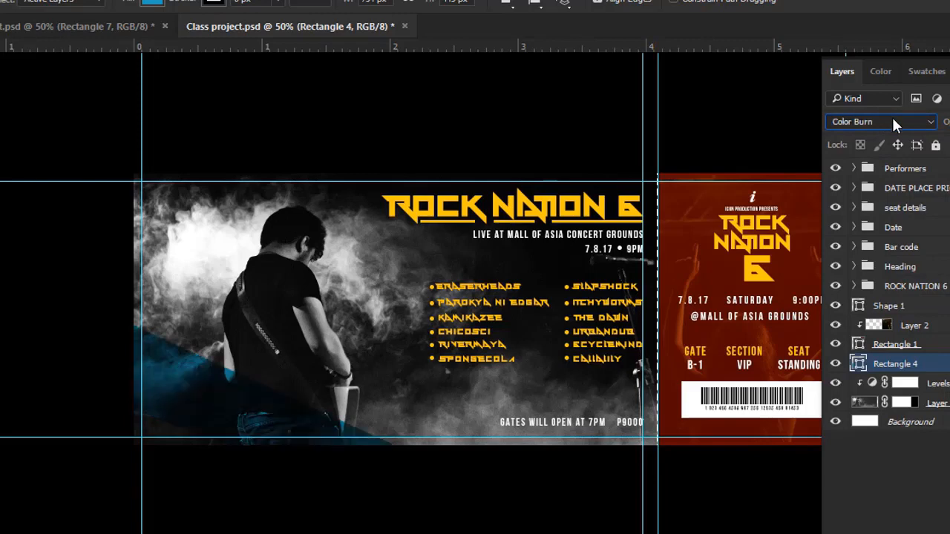
pyautogui.scroll(-6, 892, 122)
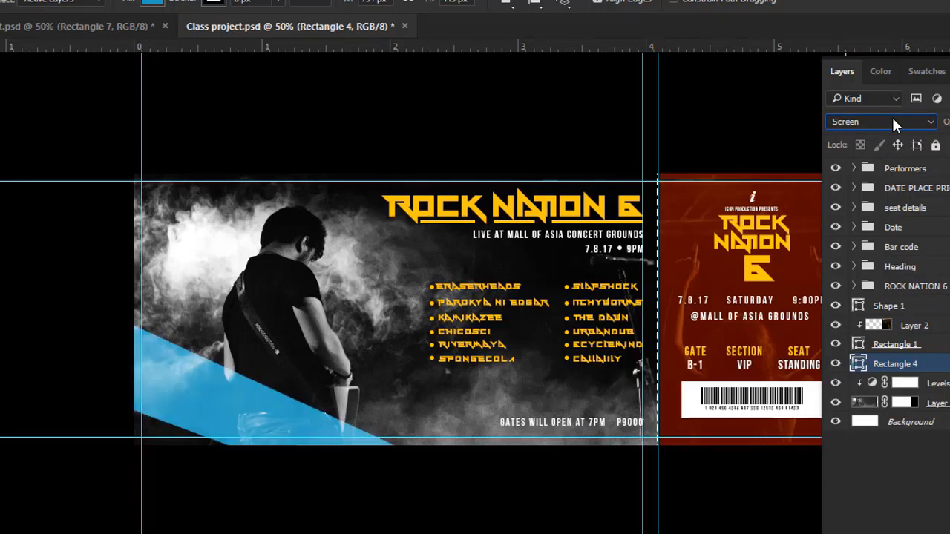
pyautogui.scroll(1, 892, 121)
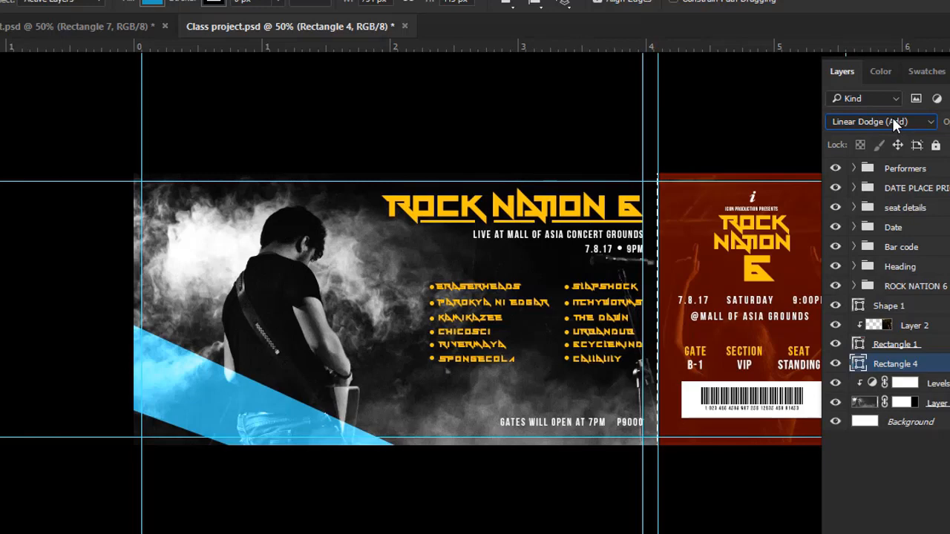
pyautogui.scroll(-3, 891, 121)
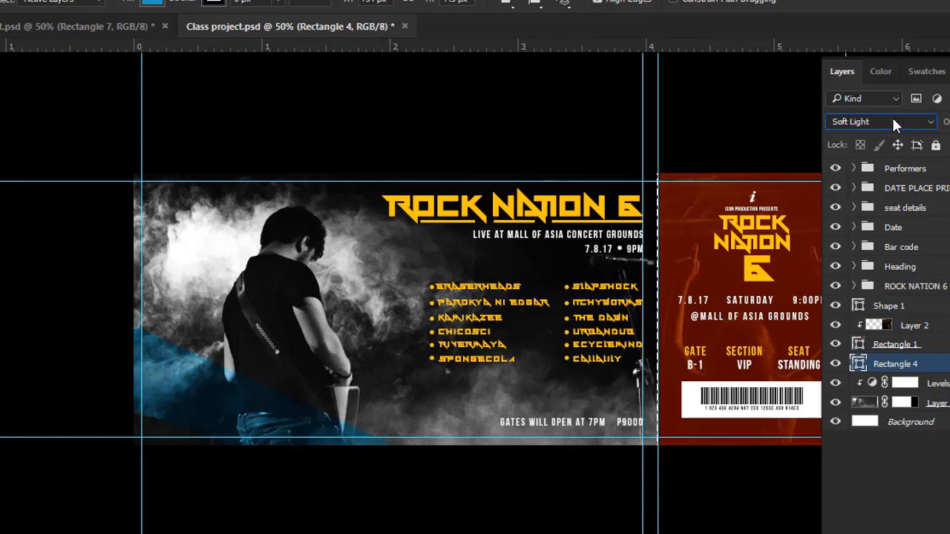
pyautogui.scroll(-3, 893, 121)
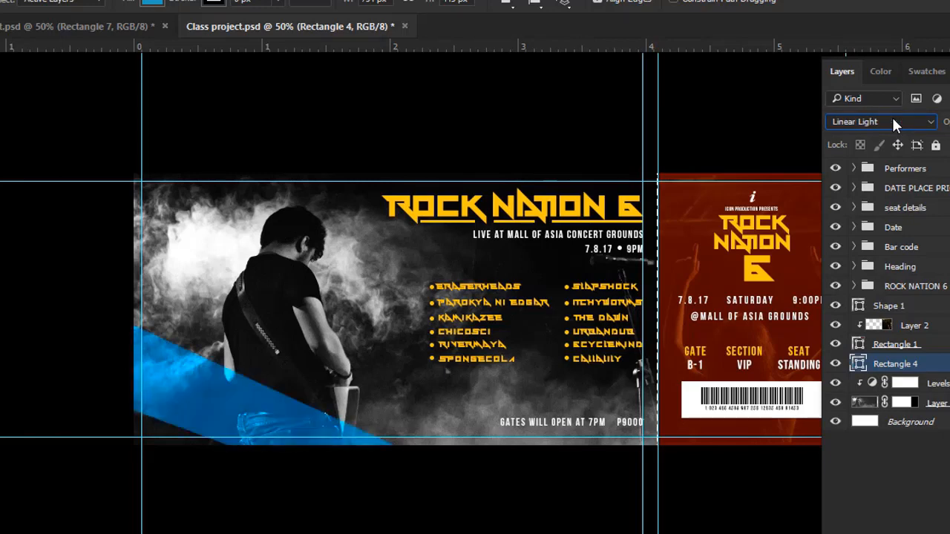
pyautogui.scroll(-1, 893, 120)
pyautogui.scroll(1, 893, 120)
pyautogui.scroll(-5, 893, 119)
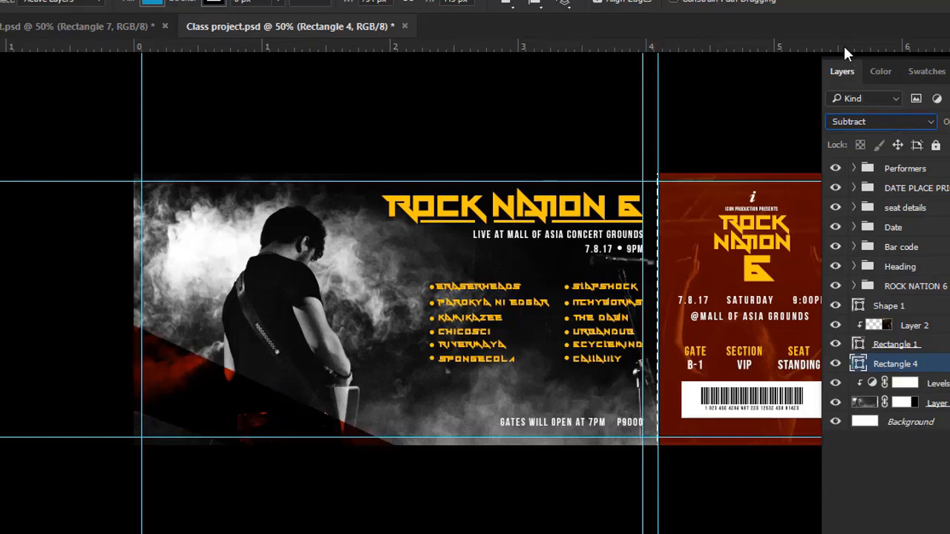
pyautogui.click(857, 121)
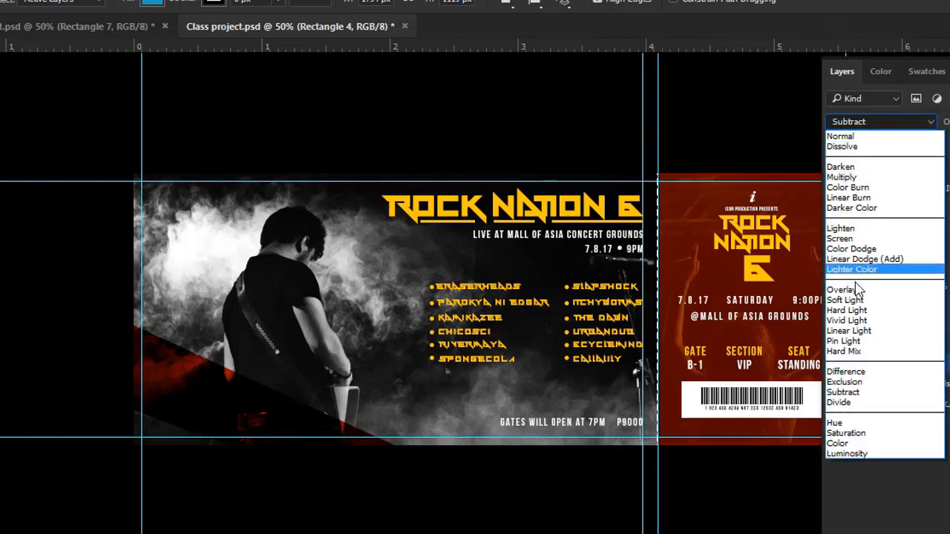
pyautogui.click(859, 328)
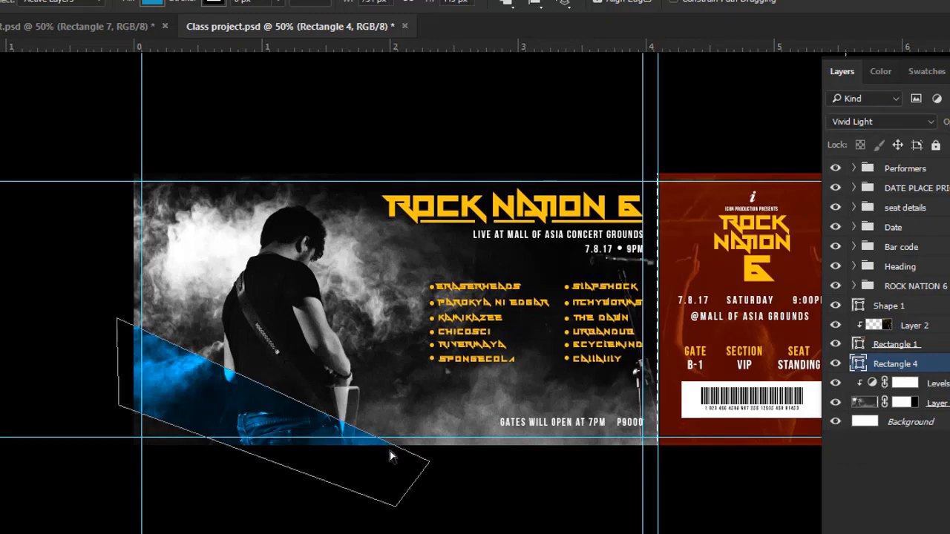
# Move the two lower-end corners of the blue band further down below the canvas to steepen its edges
pyautogui.click(430, 471)
pyautogui.moveTo(430, 464); pyautogui.dragTo(441, 485)
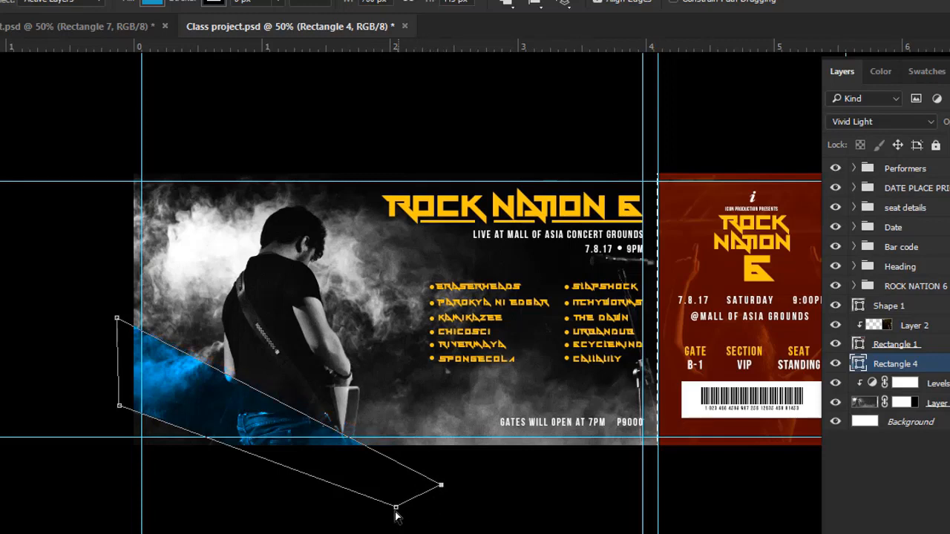
pyautogui.moveTo(395, 509); pyautogui.dragTo(362, 515)
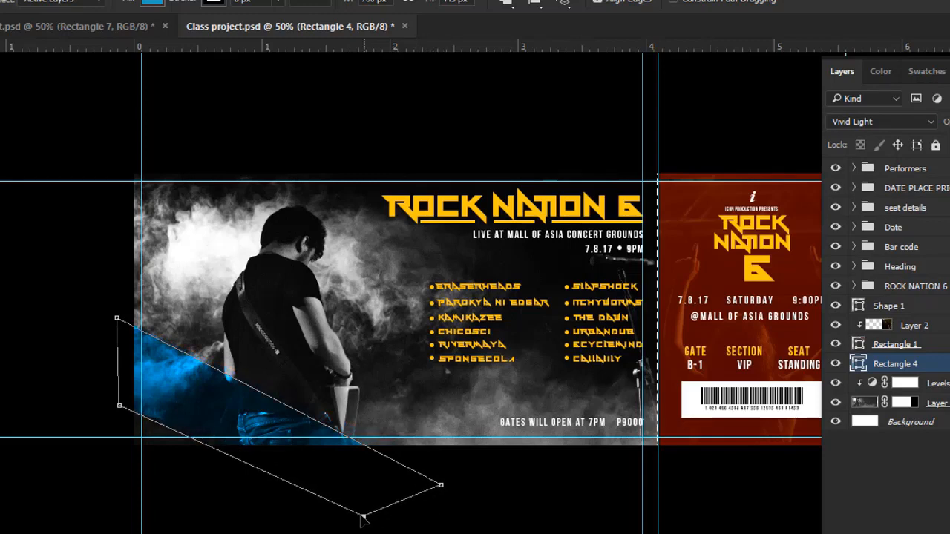
pyautogui.click(491, 493)
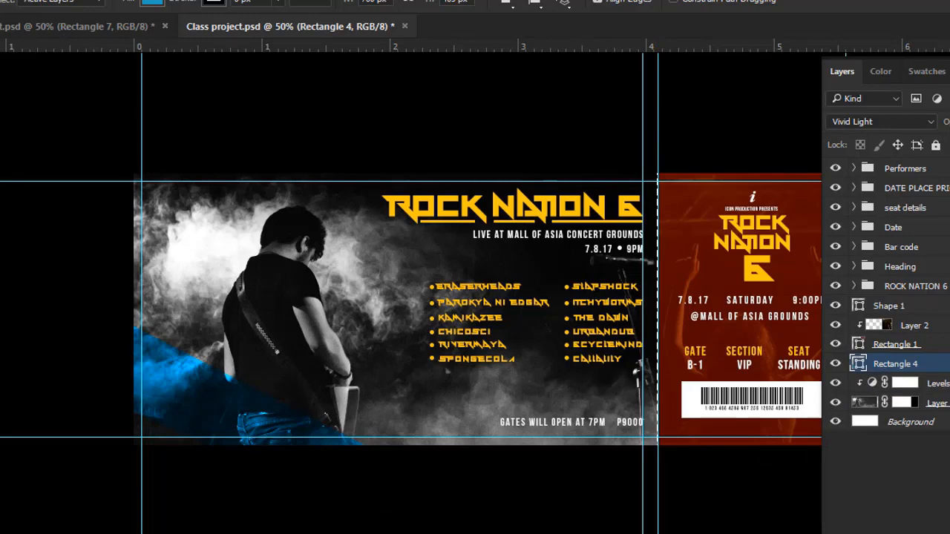
# Draw a second rectangle about 594 by 132 px across the guitarist's upper body, above the blue band
pyautogui.press('u')
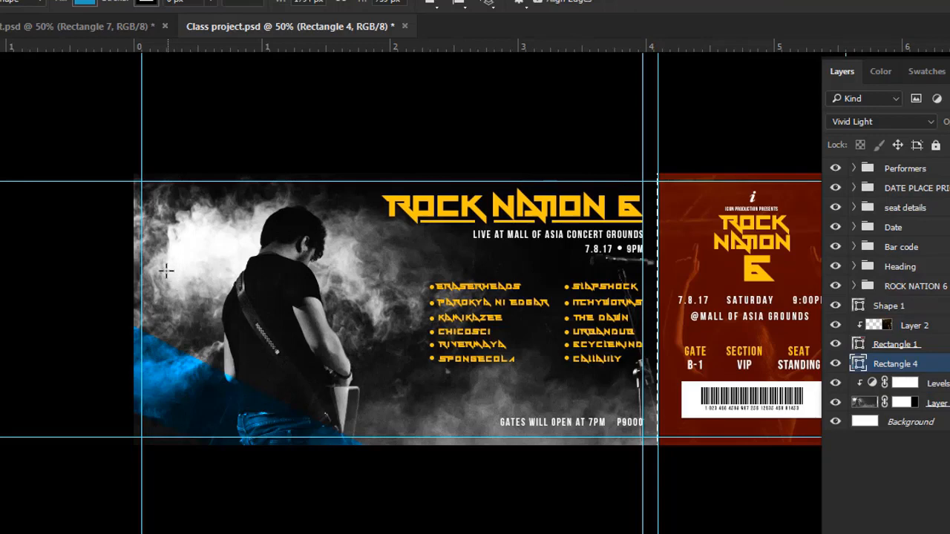
pyautogui.moveTo(166, 270); pyautogui.dragTo(420, 326)
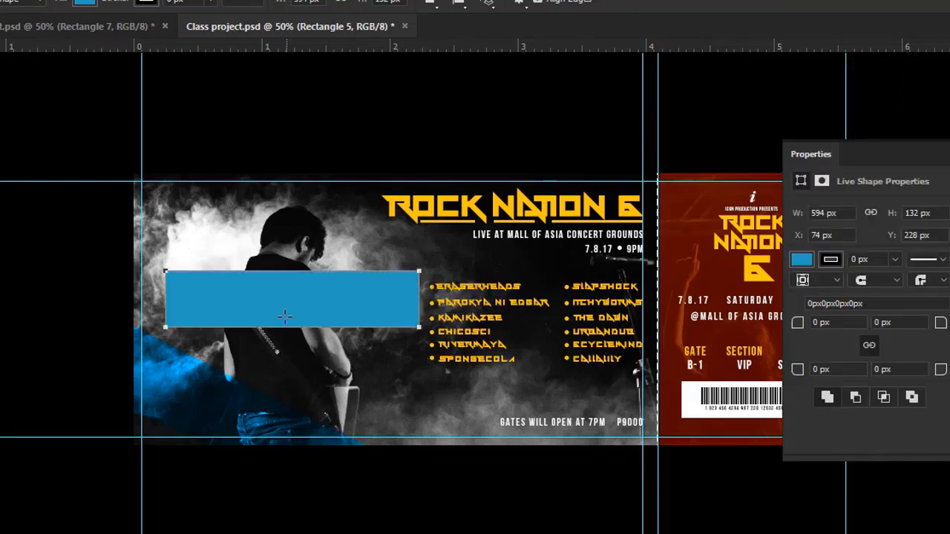
# Change the fill colour of the second rectangle across the guitarist to green 5c9d09
pyautogui.press('v')
pyautogui.doubleClick(859, 364)
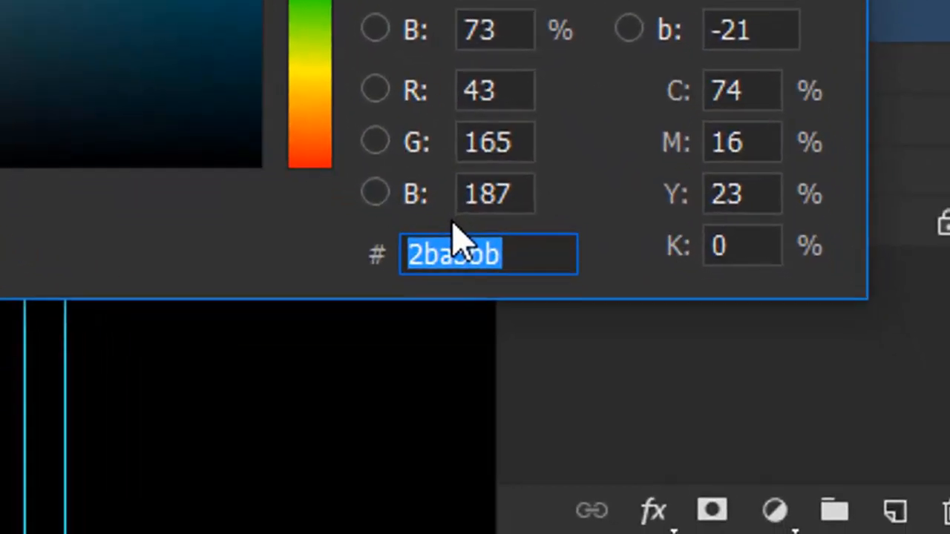
pyautogui.write('5c9d09')
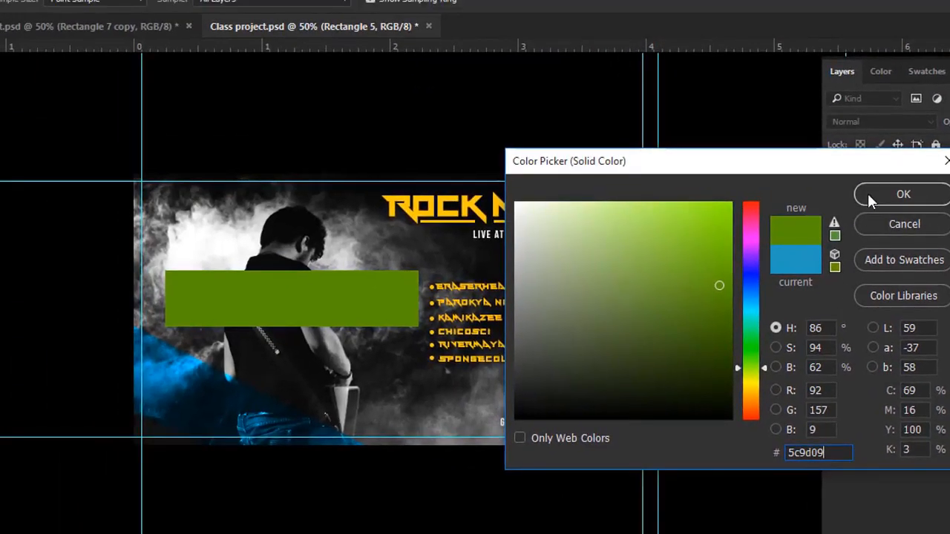
pyautogui.click(868, 193)
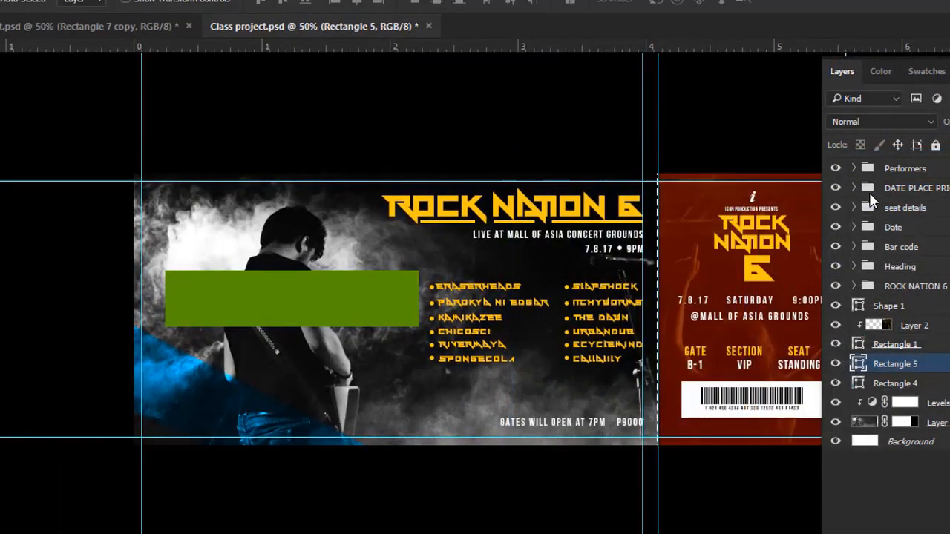
# Reshape the green rectangle into a diagonal band from beyond the ticket's left edge down to below the canvas, above the blue band
pyautogui.press('a')
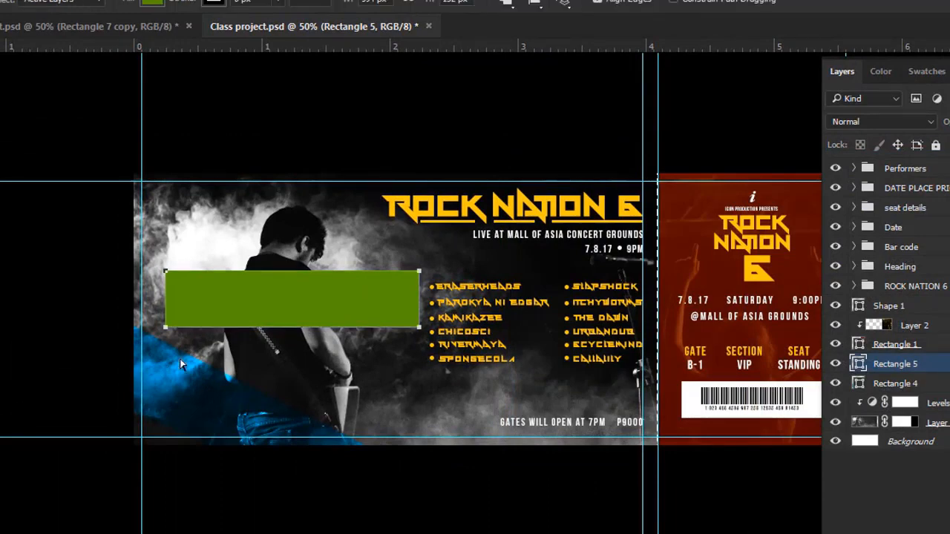
pyautogui.moveTo(146, 260); pyautogui.dragTo(179, 337)
pyautogui.moveTo(167, 299); pyautogui.dragTo(114, 260)
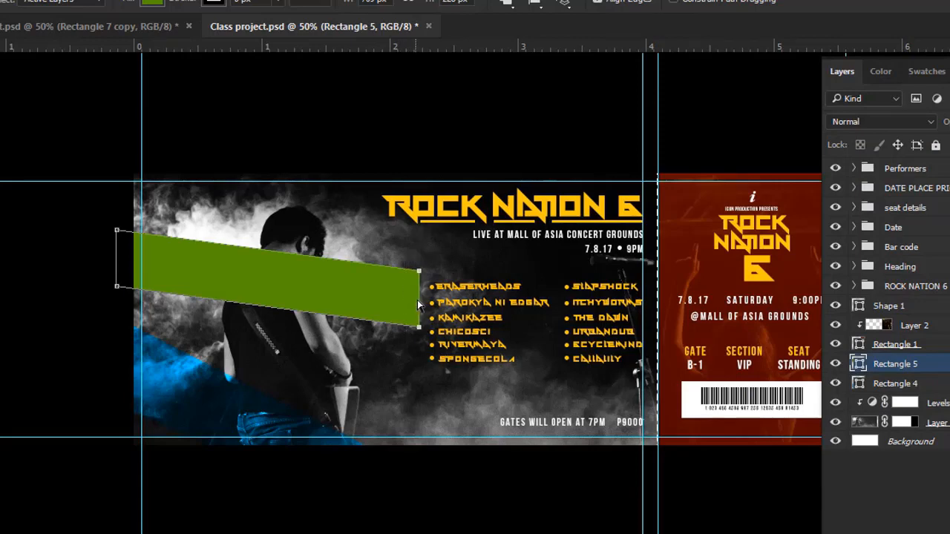
pyautogui.moveTo(418, 304); pyautogui.dragTo(600, 492)
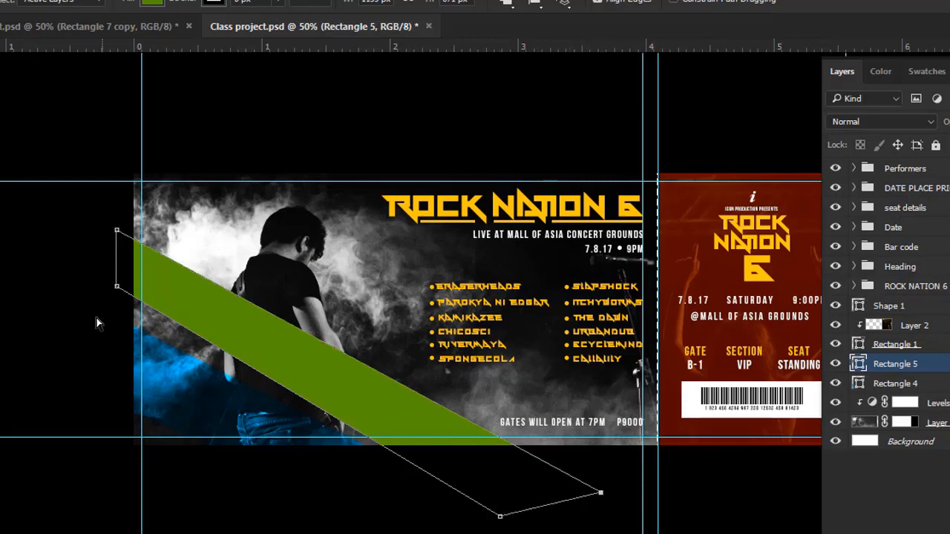
# Adjust the green band's two lower-edge corners to widen it towards the blue band, and set its blend mode to Vivid Light
pyautogui.moveTo(118, 291); pyautogui.dragTo(92, 294)
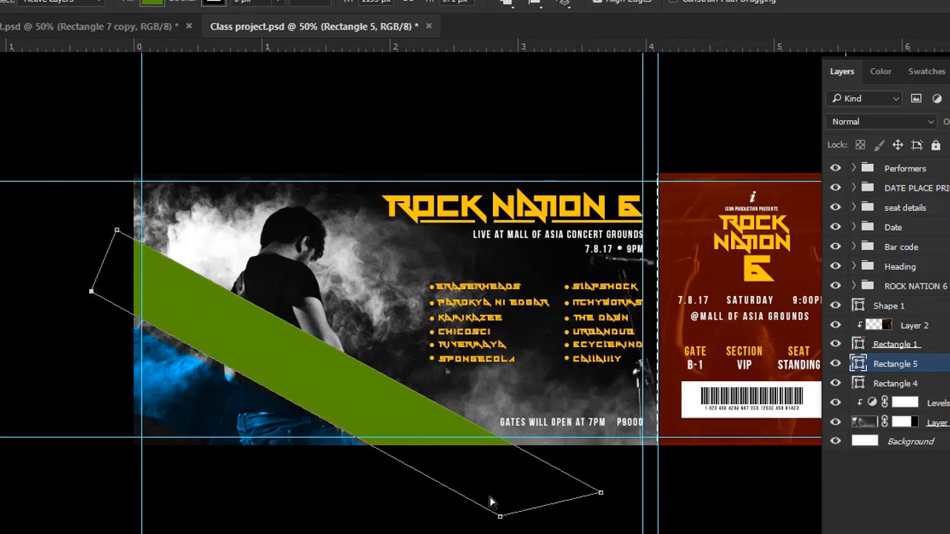
pyautogui.moveTo(499, 515); pyautogui.dragTo(499, 504)
pyautogui.moveTo(84, 289); pyautogui.dragTo(89, 295)
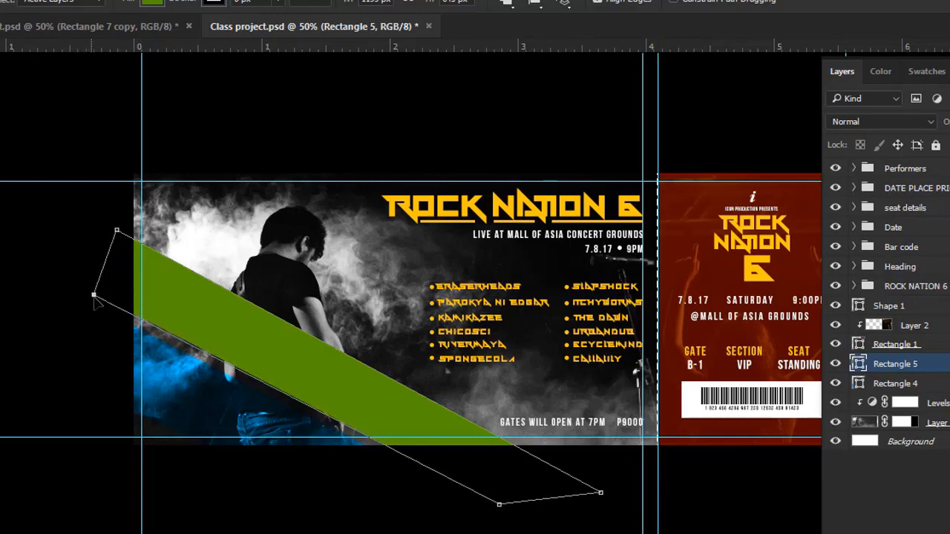
pyautogui.click(312, 528)
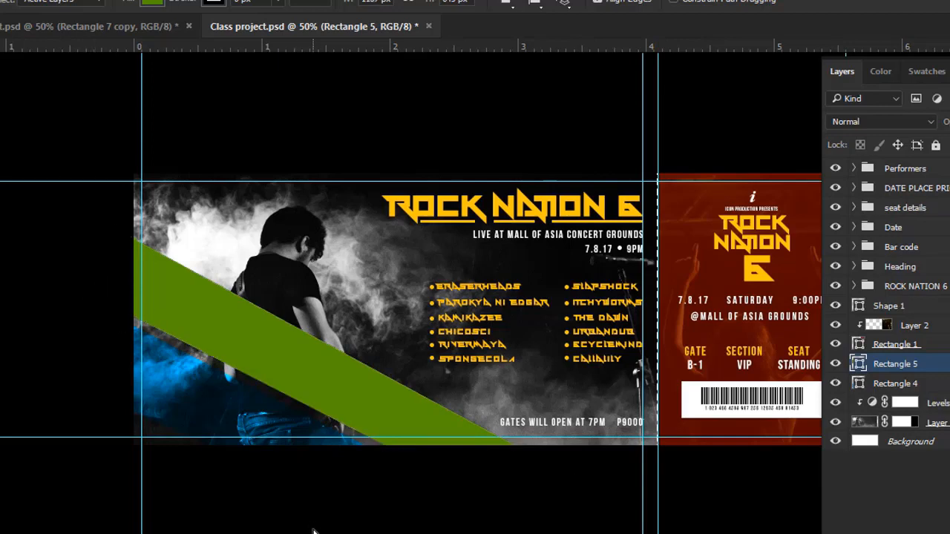
pyautogui.click(891, 121)
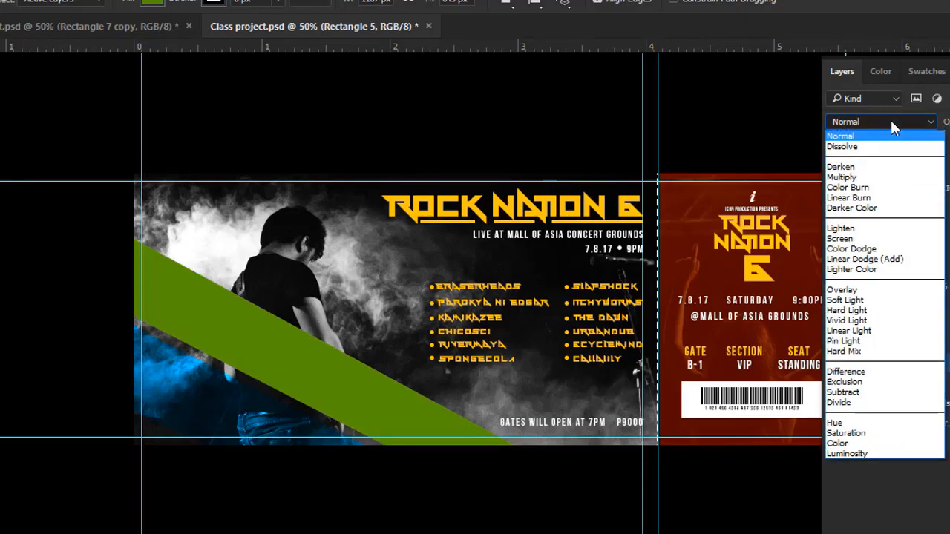
pyautogui.click(864, 322)
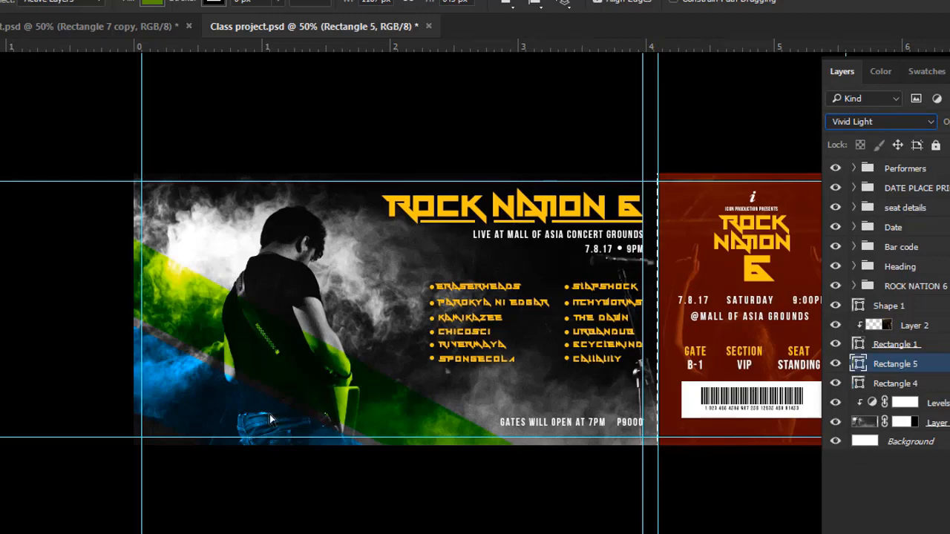
# Duplicate the green band and place the copy directly above it, across the guitarist's head and shoulders
pyautogui.press('v')
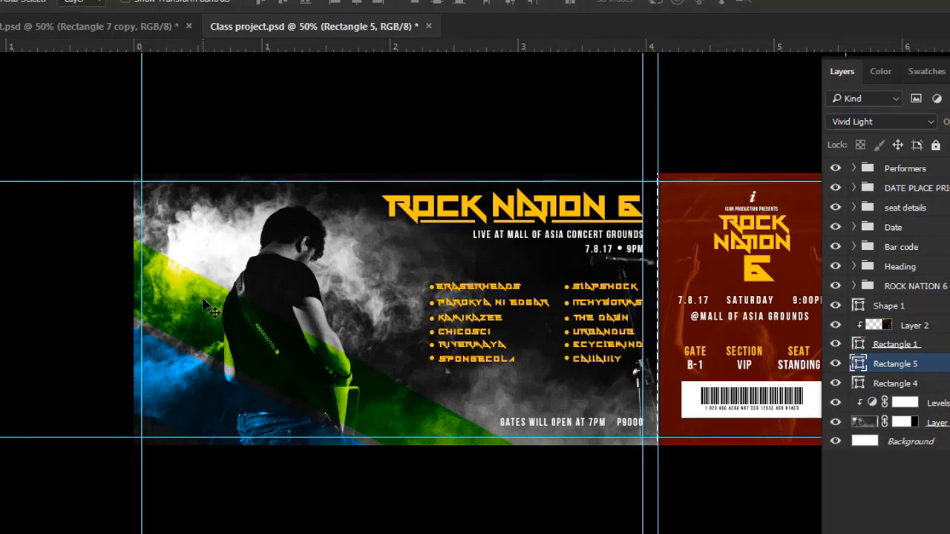
pyautogui.hotkey('ctrl', 'j')
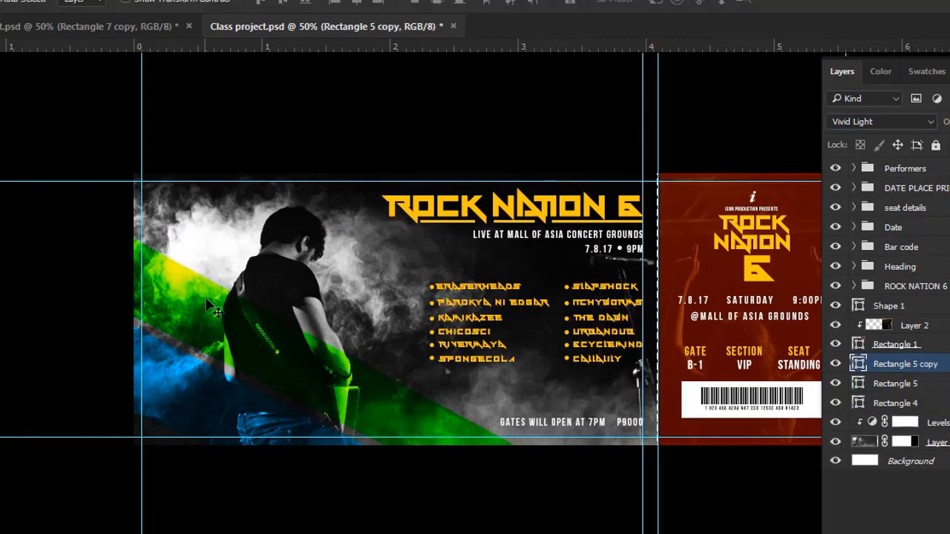
pyautogui.moveTo(202, 299); pyautogui.dragTo(224, 239)
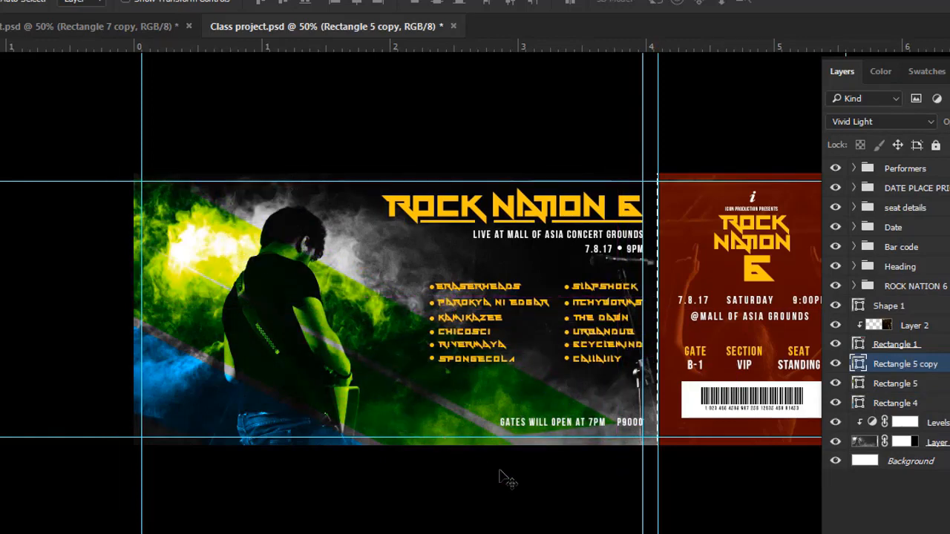
# Recolour the duplicated upper band dark red, sampling the colour from the red ticket stub
pyautogui.doubleClick(859, 364)
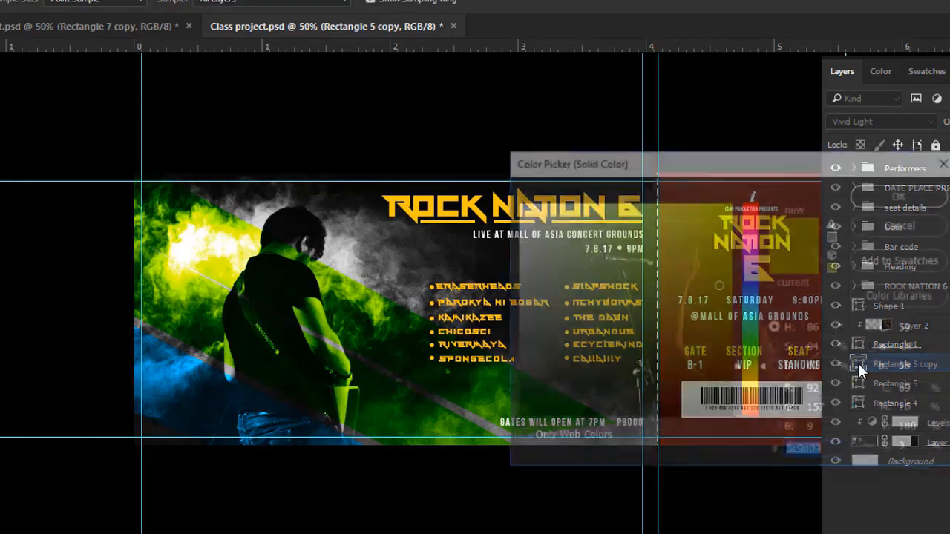
pyautogui.moveTo(697, 177); pyautogui.dragTo(663, 312)
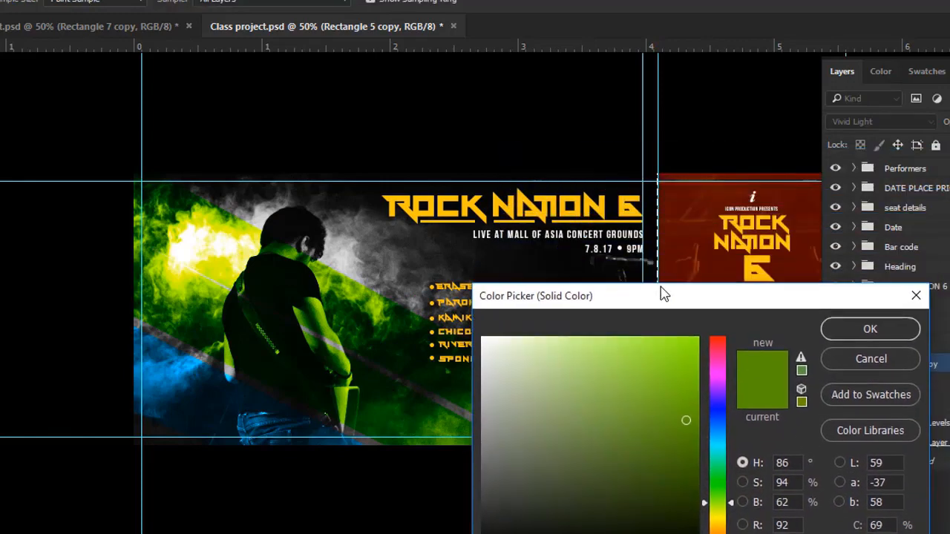
pyautogui.click(687, 196)
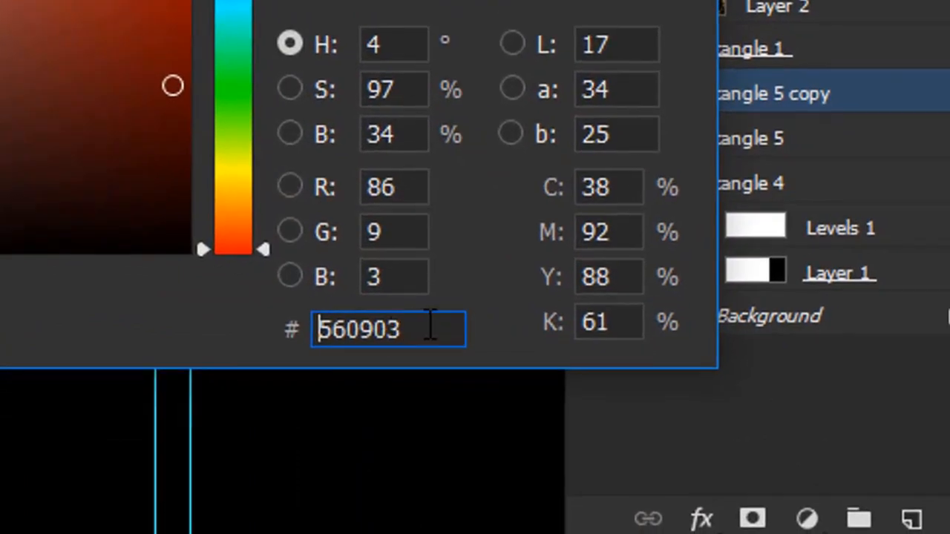
pyautogui.moveTo(431, 328); pyautogui.dragTo(318, 334)
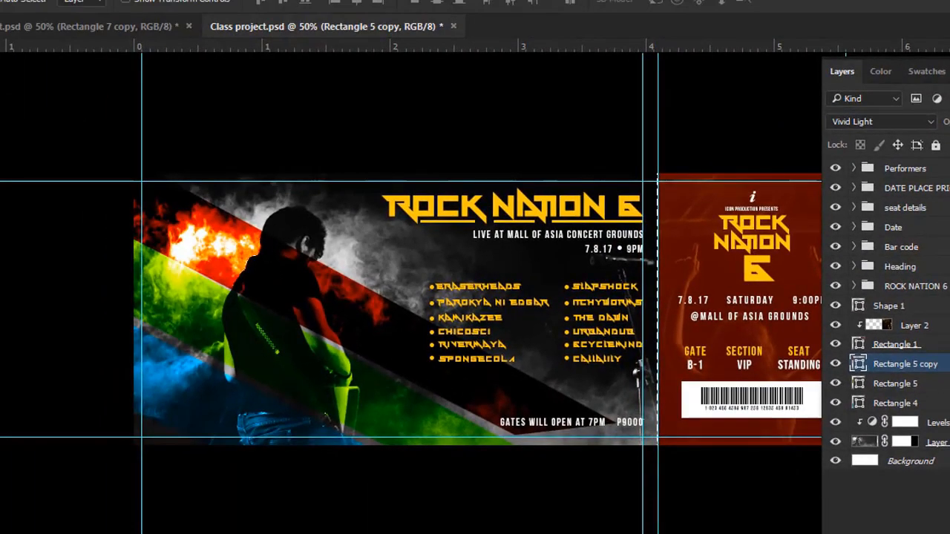
# Extend the red band's lower end by moving its two end corners down and outward below the canvas
pyautogui.press('a')
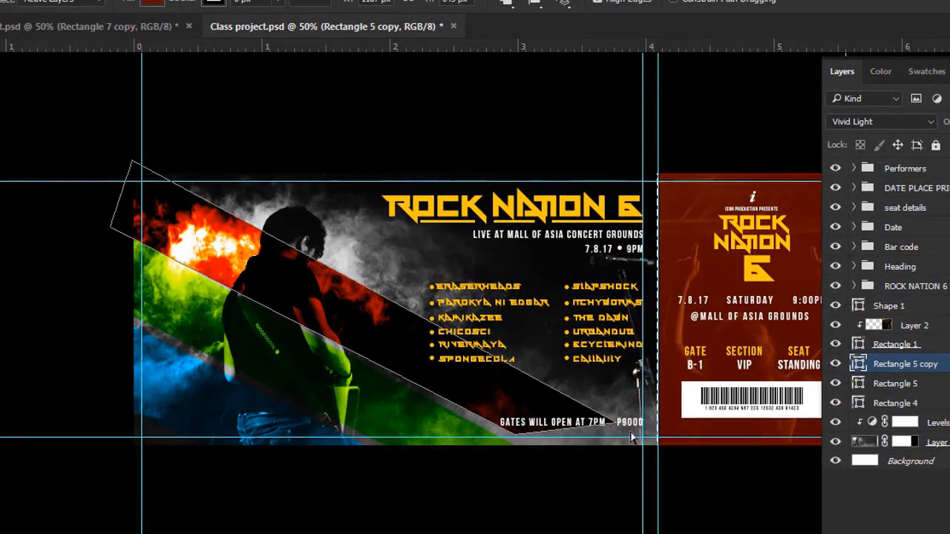
pyautogui.moveTo(634, 454); pyautogui.dragTo(490, 395)
pyautogui.moveTo(546, 435); pyautogui.dragTo(645, 486)
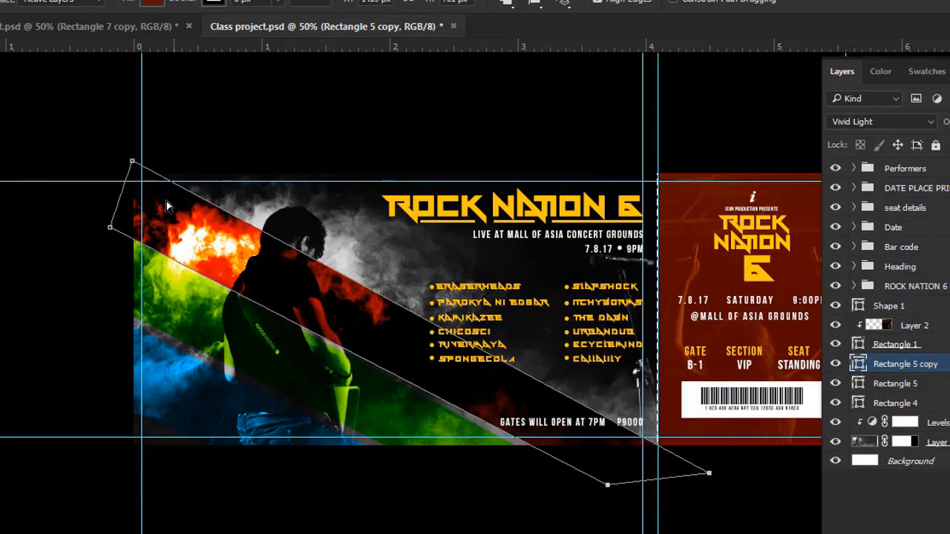
# Pull the red band's two upper-end corners out beyond the canvas and widen its lower end past the ticket's tear line
pyautogui.moveTo(133, 162); pyautogui.dragTo(86, 124)
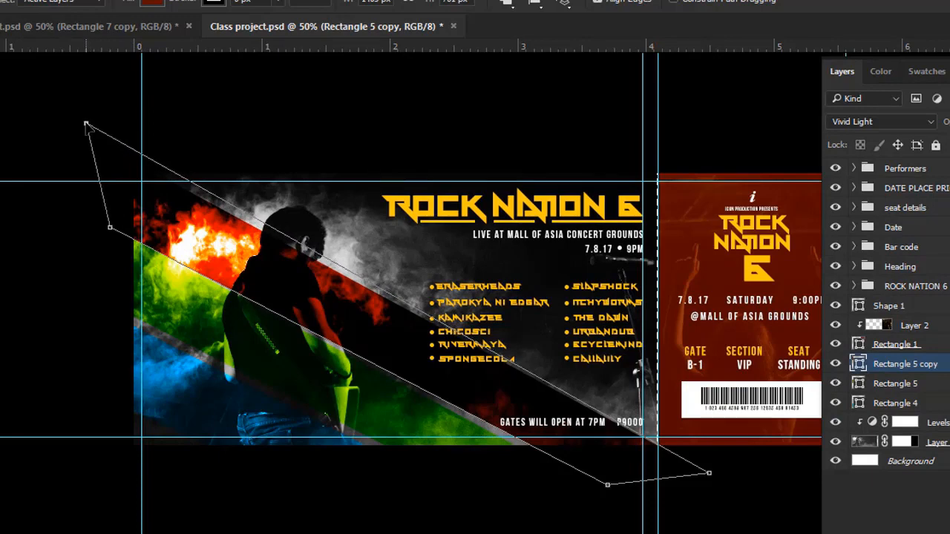
pyautogui.moveTo(110, 228); pyautogui.dragTo(72, 199)
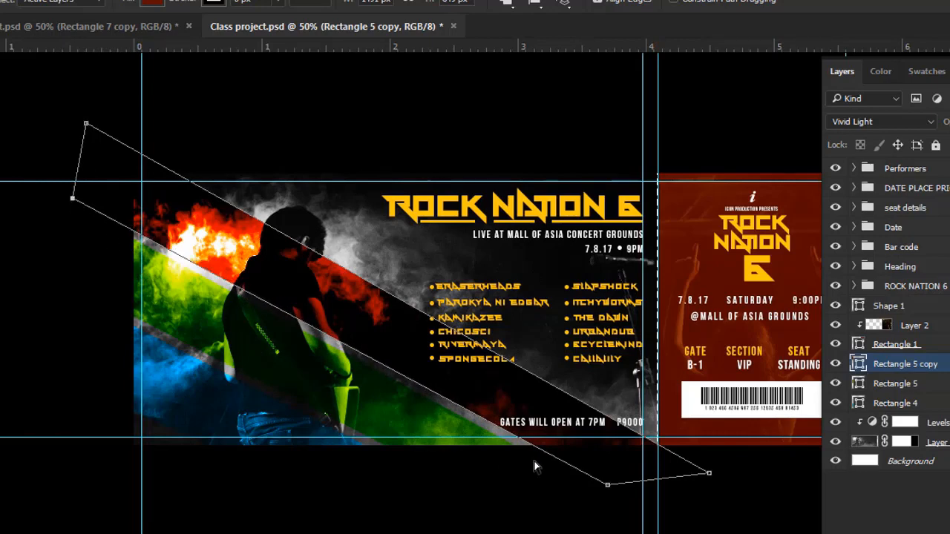
pyautogui.moveTo(610, 485); pyautogui.dragTo(605, 489)
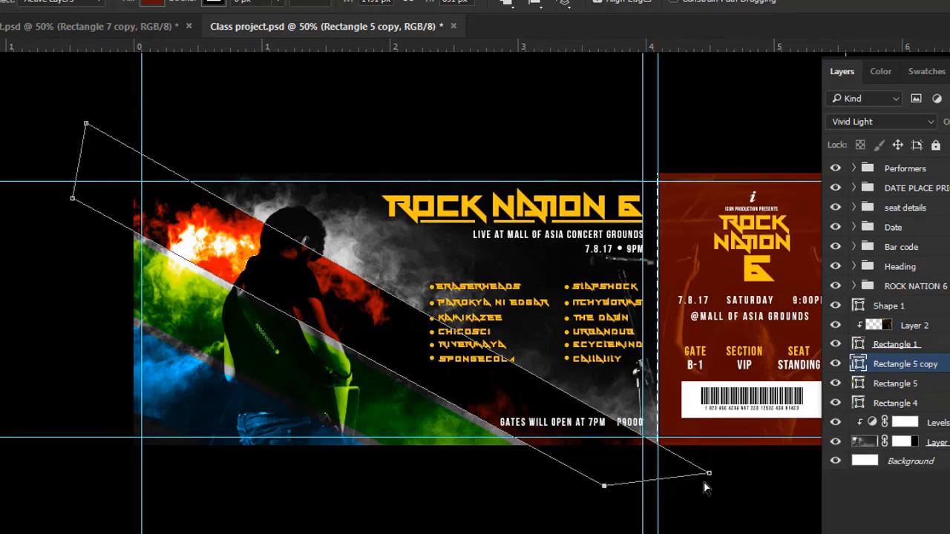
pyautogui.moveTo(711, 480); pyautogui.dragTo(756, 476)
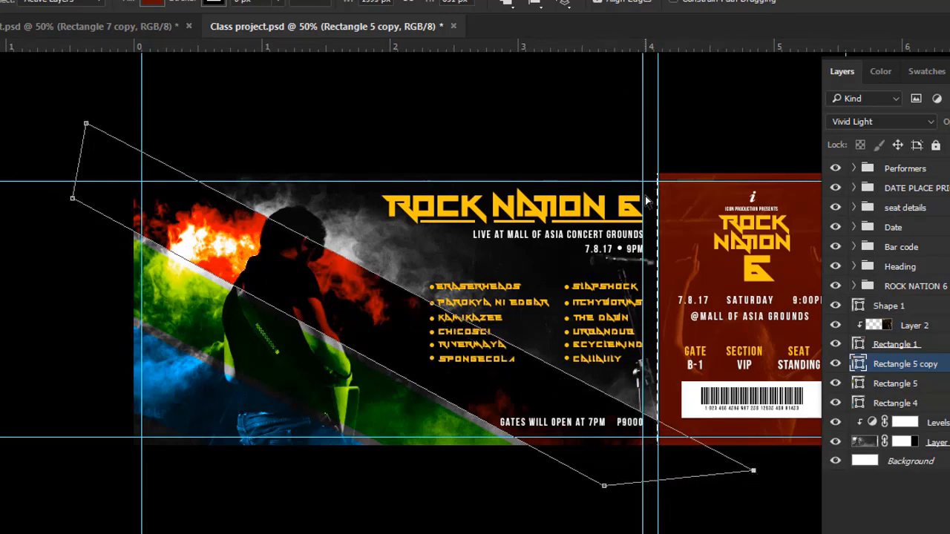
pyautogui.press('Return')
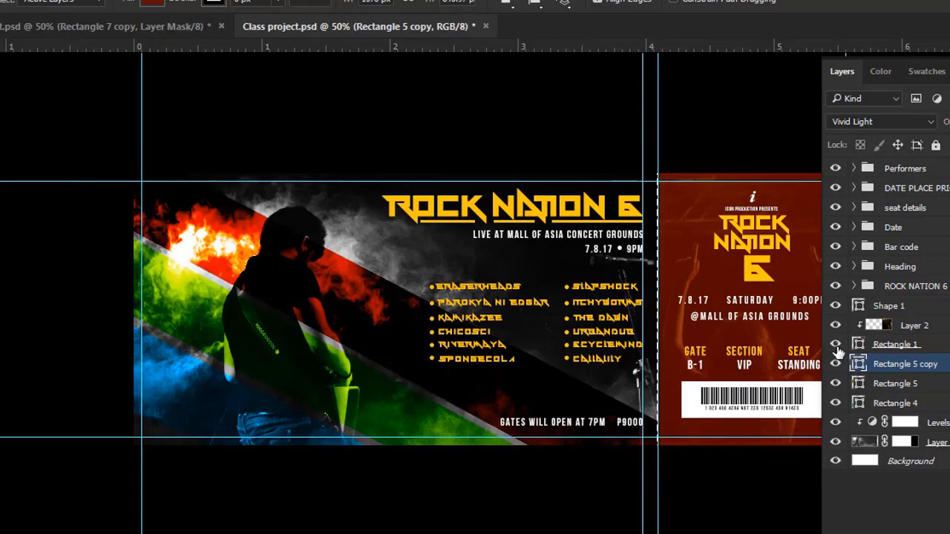
# Check the red band by toggling its layer's visibility, and change its blend mode to Overlay
pyautogui.click(836, 344)
pyautogui.click(836, 345)
pyautogui.click(836, 364)
pyautogui.click(836, 363)
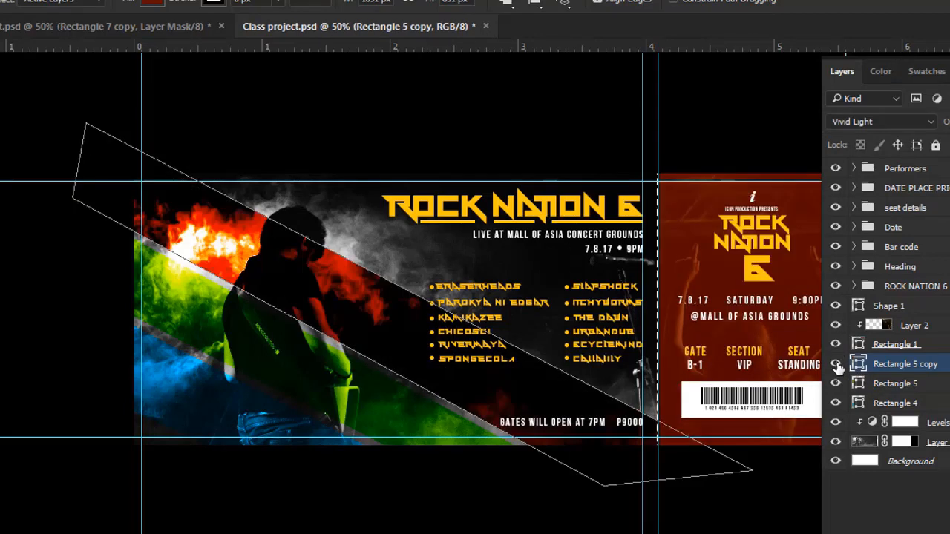
pyautogui.click(877, 120)
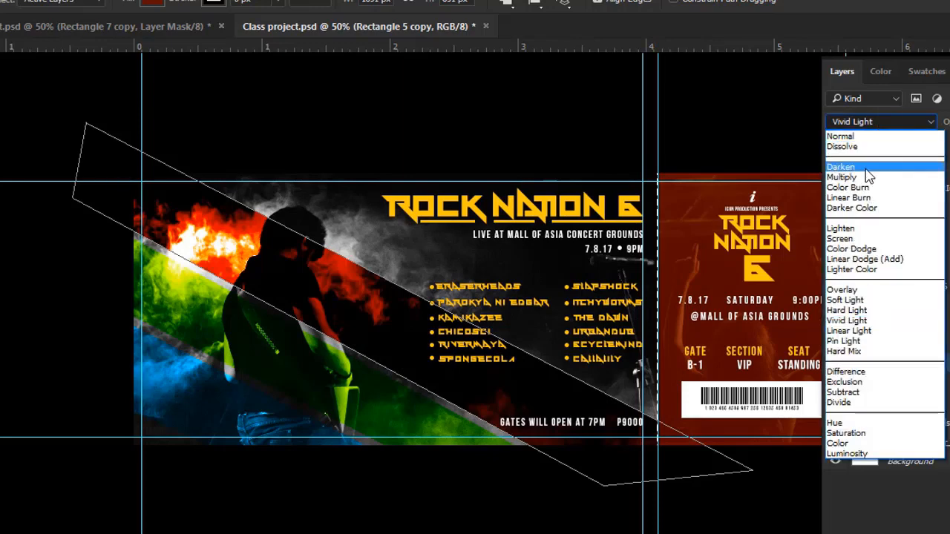
pyautogui.click(870, 290)
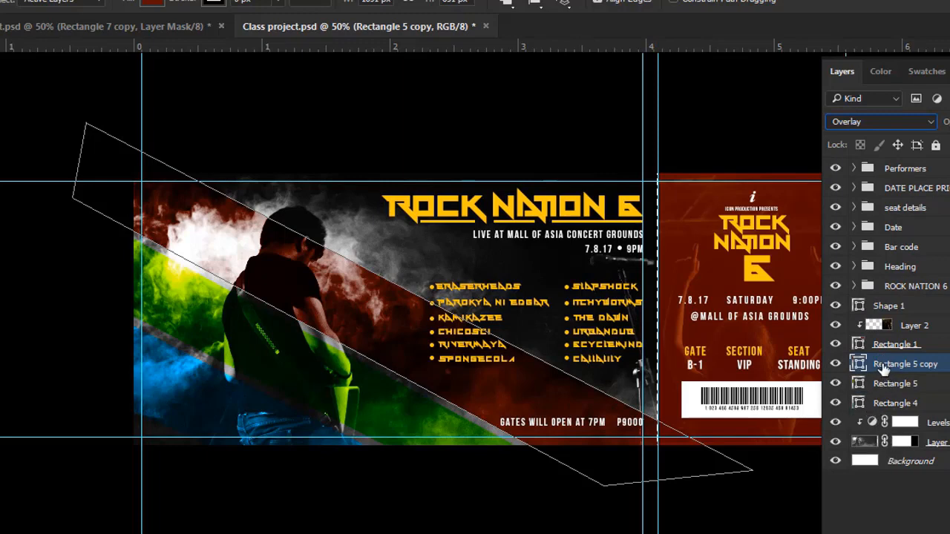
pyautogui.click(861, 482)
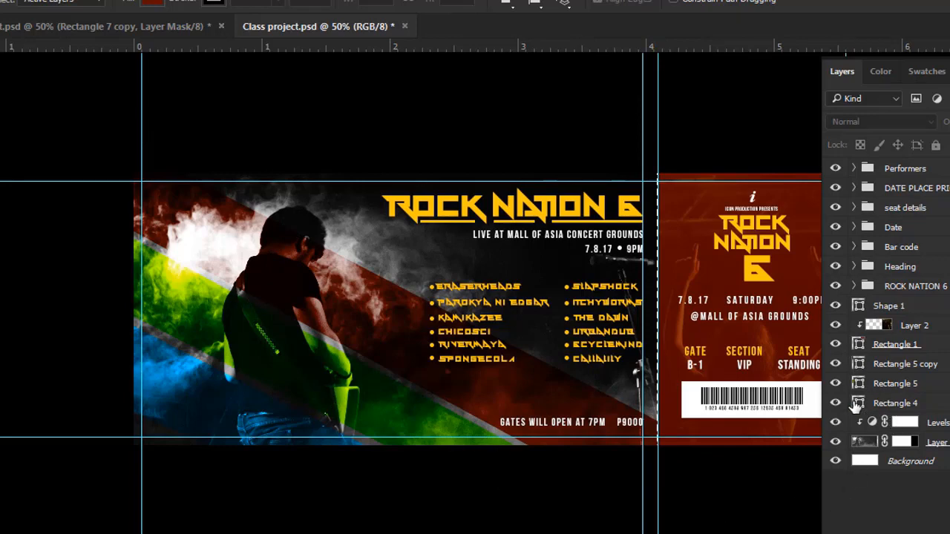
# Compare the ticket with and without the red band, and add a layer mask to the red band's layer
pyautogui.click(835, 364)
pyautogui.click(836, 364)
pyautogui.click(890, 365)
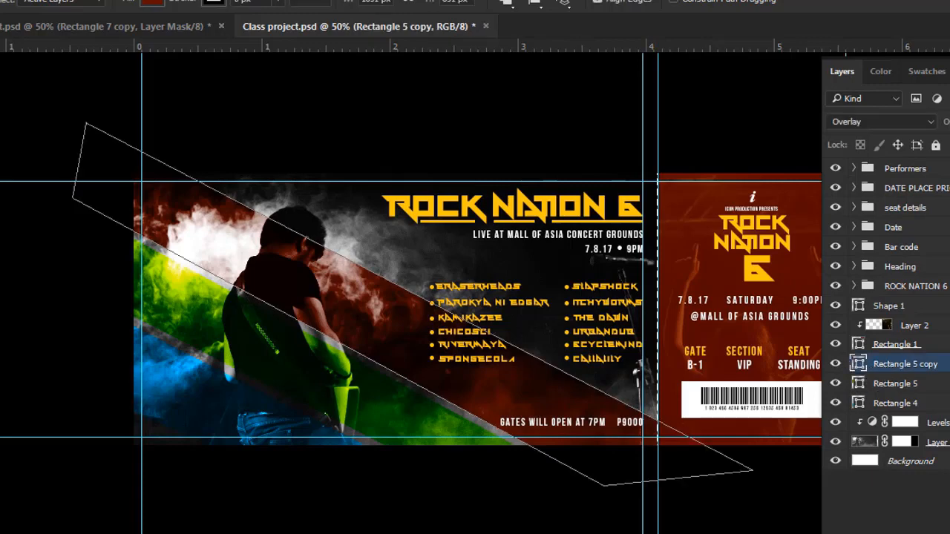
pyautogui.click(894, 532)
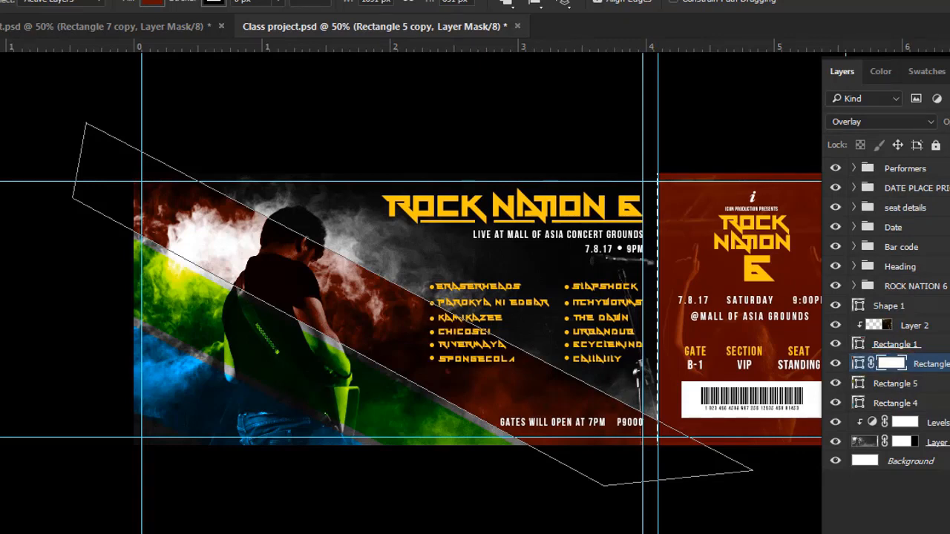
# Paint the red band's mask black over the guitarist's neck, back and arm with the Brush tool to clear the red tint
pyautogui.press('b')
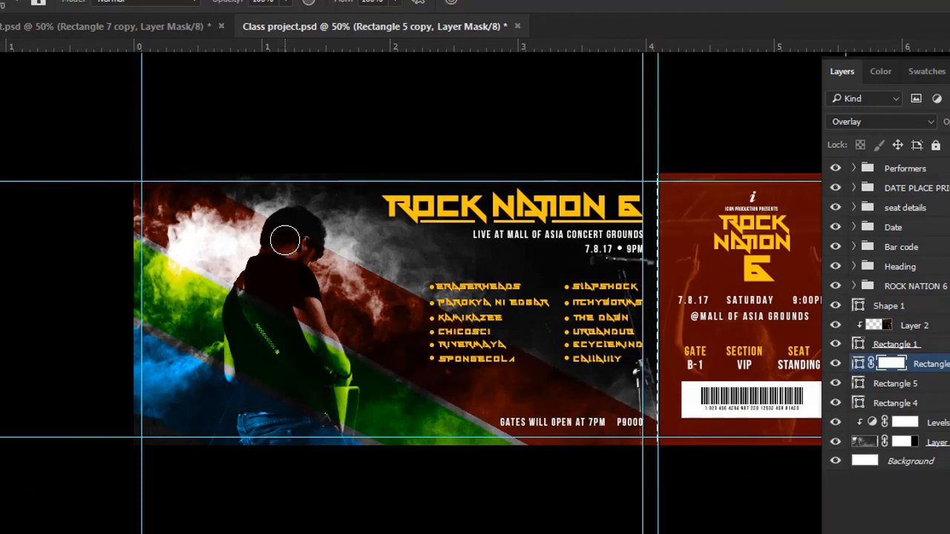
pyautogui.moveTo(285, 241); pyautogui.dragTo(267, 303)
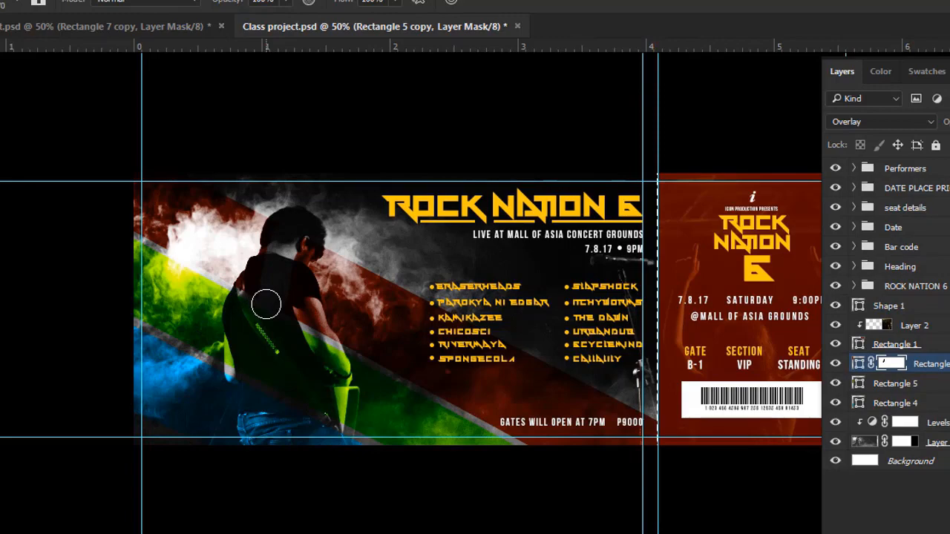
pyautogui.hotkey('ctrl', '+')
pyautogui.hotkey('ctrl', '+')
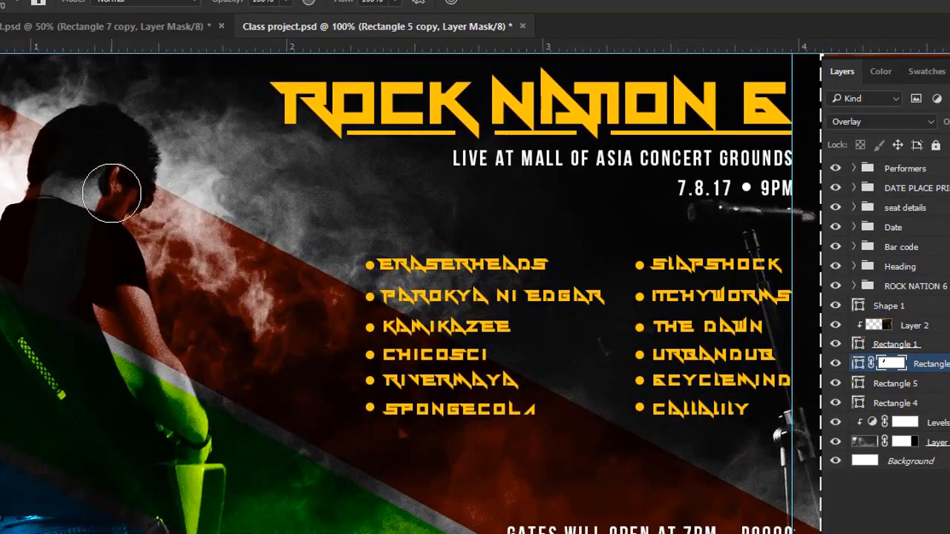
pyautogui.moveTo(111, 195); pyautogui.dragTo(319, 197)
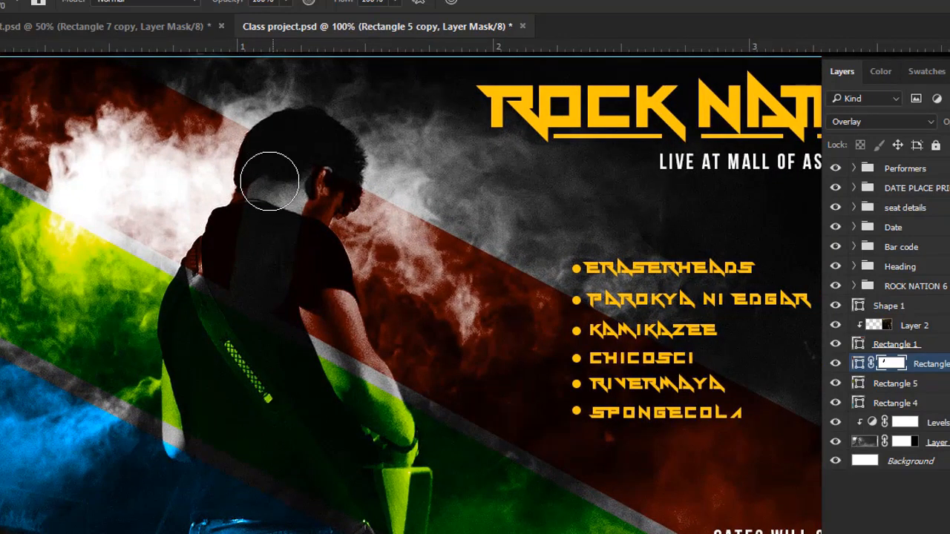
pyautogui.moveTo(269, 181)
pyautogui.mouseDown()
pyautogui.moveTo(231, 272)
pyautogui.moveTo(221, 287)
pyautogui.moveTo(216, 269)
pyautogui.moveTo(236, 233)
pyautogui.moveTo(209, 291)
pyautogui.moveTo(280, 250)
pyautogui.moveTo(298, 315)
pyautogui.moveTo(363, 383)
pyautogui.moveTo(327, 319)
pyautogui.moveTo(292, 207)
pyautogui.moveTo(318, 159)
pyautogui.moveTo(328, 176)
pyautogui.moveTo(300, 227)
pyautogui.moveTo(337, 342)
pyautogui.moveTo(258, 222)
pyautogui.moveTo(301, 193)
pyautogui.moveTo(343, 187)
pyautogui.moveTo(331, 200)
pyautogui.moveTo(342, 201)
pyautogui.moveTo(350, 184)
pyautogui.moveTo(321, 211)
pyautogui.moveTo(317, 238)
pyautogui.moveTo(341, 286)
pyautogui.moveTo(344, 345)
pyautogui.moveTo(353, 344)
pyautogui.moveTo(377, 389)
pyautogui.moveTo(302, 265)
pyautogui.mouseUp()
# Add a layer mask to the green band's layer and brush the green off the guitarist's strap, shirt, arm and the guitar's edges
pyautogui.click(882, 384)
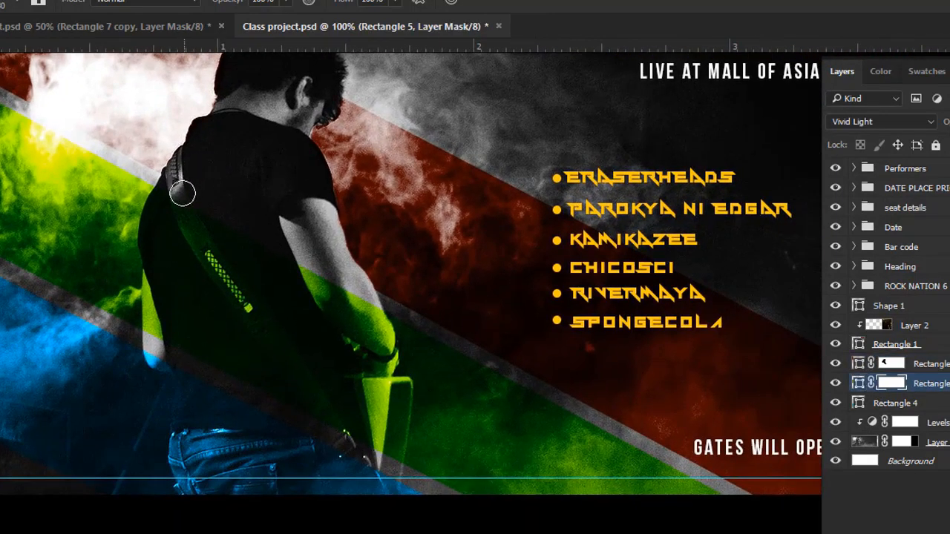
pyautogui.moveTo(182, 194)
pyautogui.mouseDown()
pyautogui.moveTo(280, 270)
pyautogui.moveTo(272, 285)
pyautogui.moveTo(348, 314)
pyautogui.moveTo(367, 332)
pyautogui.moveTo(365, 396)
pyautogui.moveTo(261, 303)
pyautogui.moveTo(229, 333)
pyautogui.moveTo(174, 273)
pyautogui.moveTo(170, 329)
pyautogui.moveTo(174, 259)
pyautogui.moveTo(310, 352)
pyautogui.moveTo(195, 304)
pyautogui.moveTo(364, 335)
pyautogui.moveTo(374, 348)
pyautogui.moveTo(359, 444)
pyautogui.moveTo(331, 215)
pyautogui.mouseUp()
pyautogui.hotkey('ctrl', '+')
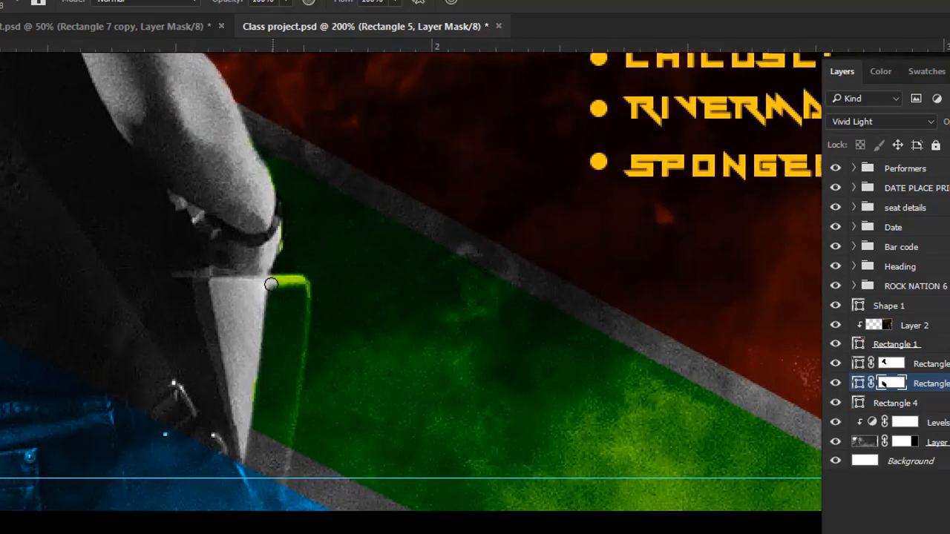
pyautogui.moveTo(271, 285); pyautogui.dragTo(302, 282)
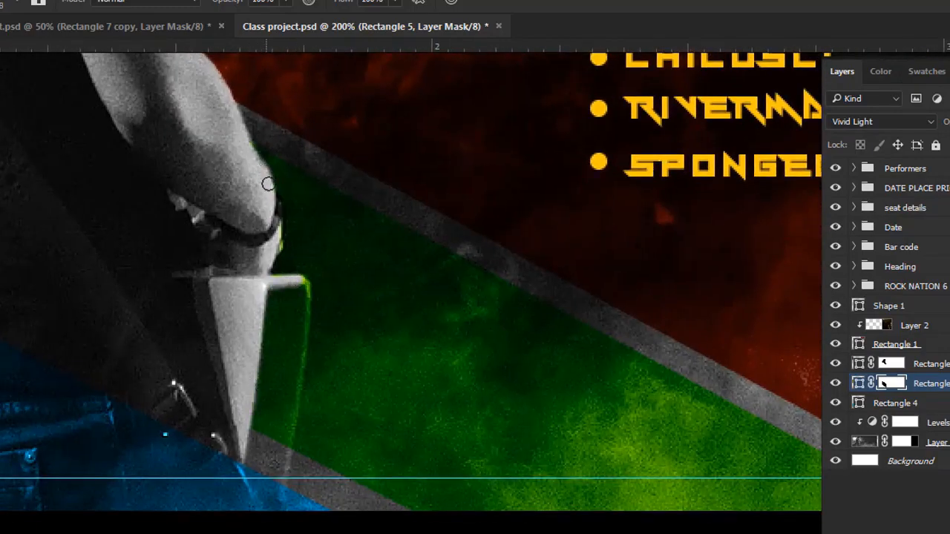
pyautogui.moveTo(276, 223); pyautogui.dragTo(276, 244)
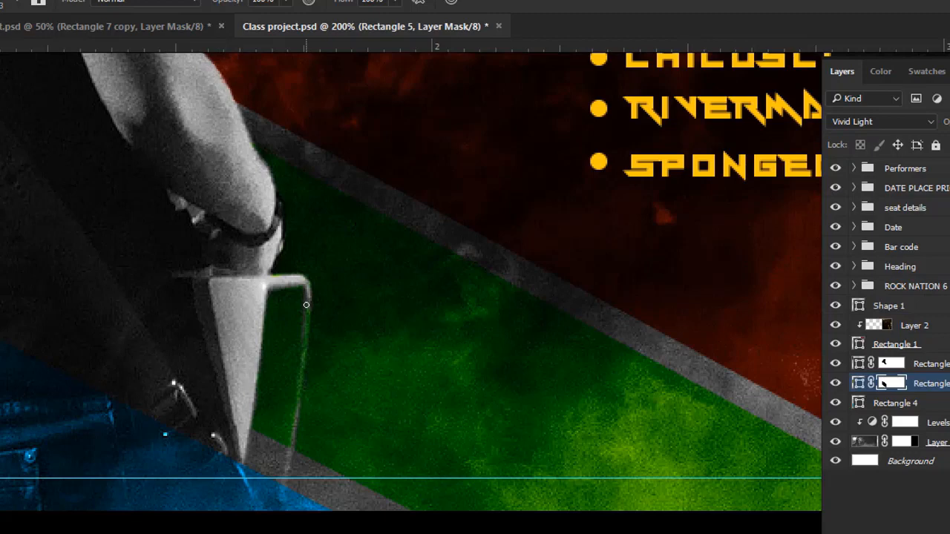
pyautogui.moveTo(305, 339); pyautogui.dragTo(291, 454)
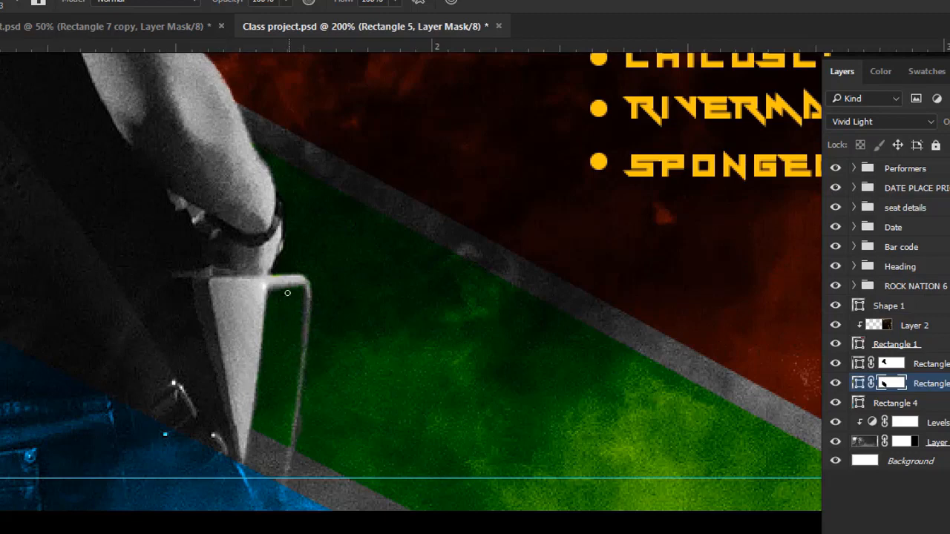
# Mask the blue band's layer and brush the blue off the guitarist's shirt and jeans using a larger brush
pyautogui.scroll(-3, 203, 255)
pyautogui.hscroll(-5, 203, 254)
pyautogui.hotkey('alt', '[')
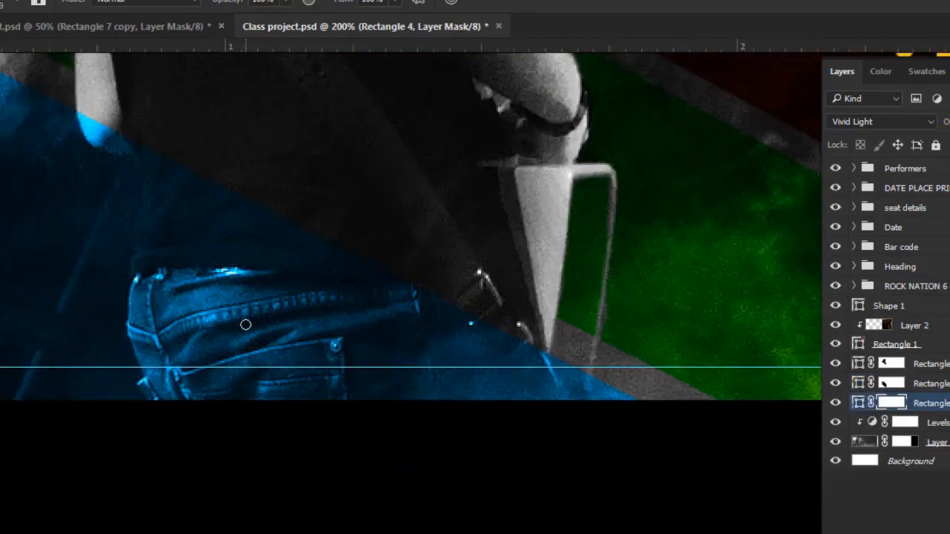
pyautogui.press(']')
pyautogui.press(']')
pyautogui.press(']')
pyautogui.press(']')
pyautogui.moveTo(142, 100)
pyautogui.mouseDown()
pyautogui.moveTo(141, 123)
pyautogui.moveTo(114, 118)
pyautogui.moveTo(178, 153)
pyautogui.moveTo(167, 251)
pyautogui.moveTo(331, 290)
pyautogui.moveTo(508, 403)
pyautogui.moveTo(531, 404)
pyautogui.moveTo(248, 332)
pyautogui.moveTo(159, 329)
pyautogui.moveTo(176, 384)
pyautogui.moveTo(463, 320)
pyautogui.moveTo(521, 372)
pyautogui.mouseUp()
pyautogui.moveTo(374, 279)
pyautogui.mouseDown()
pyautogui.moveTo(422, 439)
pyautogui.moveTo(432, 425)
pyautogui.mouseUp()
# Refine the blue band's mask with a smaller brush around the guitarist's elbow and the guitar's lower edge
pyautogui.press('[')
pyautogui.press('[')
pyautogui.press('[')
pyautogui.press('[')
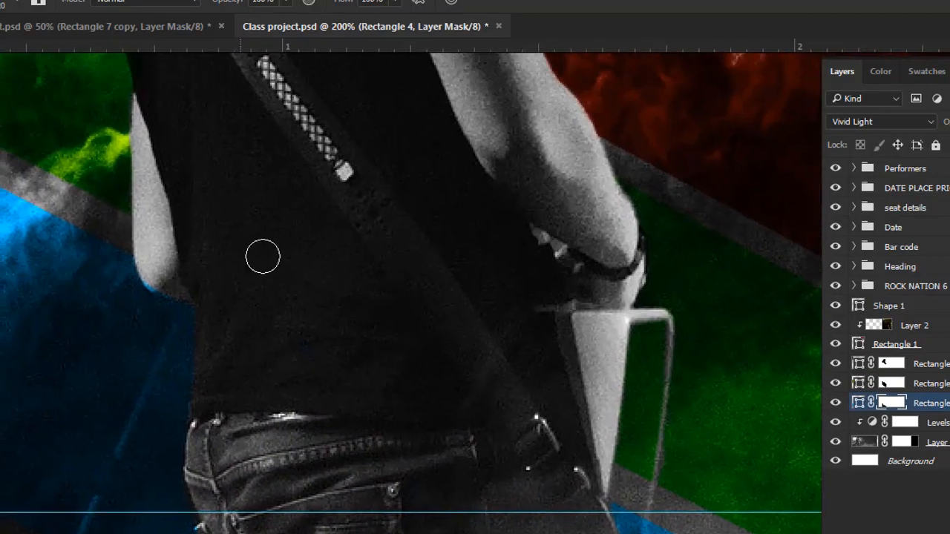
pyautogui.moveTo(147, 278); pyautogui.dragTo(63, 114)
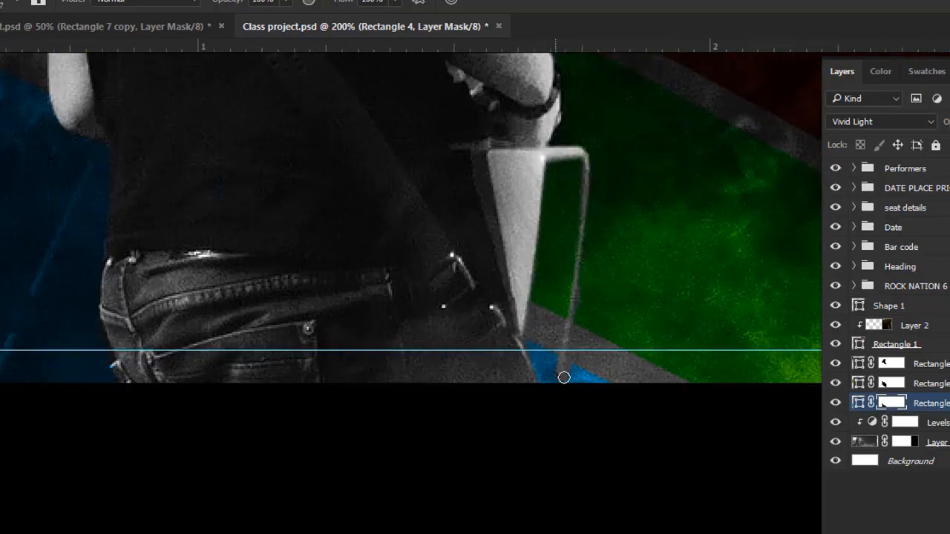
pyautogui.hotkey('ctrl', '-')
pyautogui.hotkey('ctrl', '-')
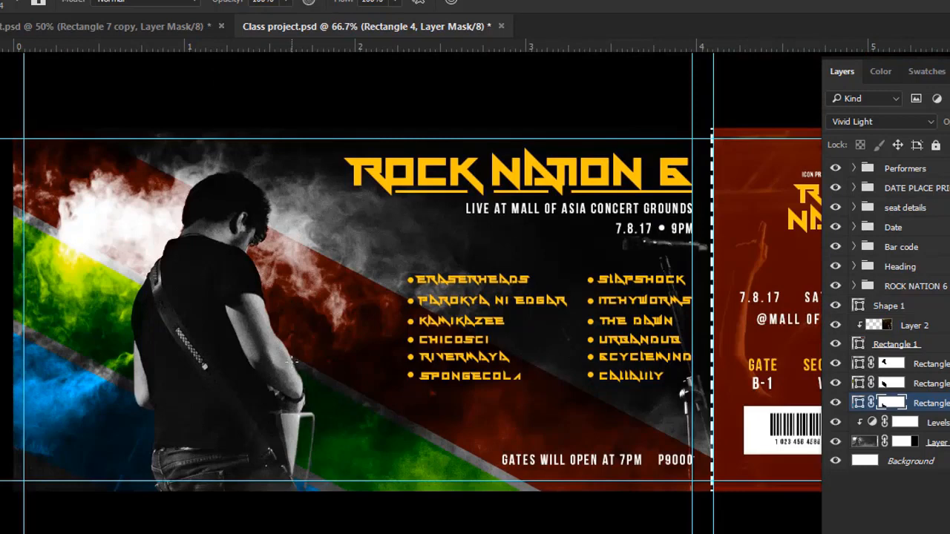
# Draw an open V-shaped path with the Pen tool above the red band, from the ticket's left side to below the guitarist and up past the title
pyautogui.click(941, 364)
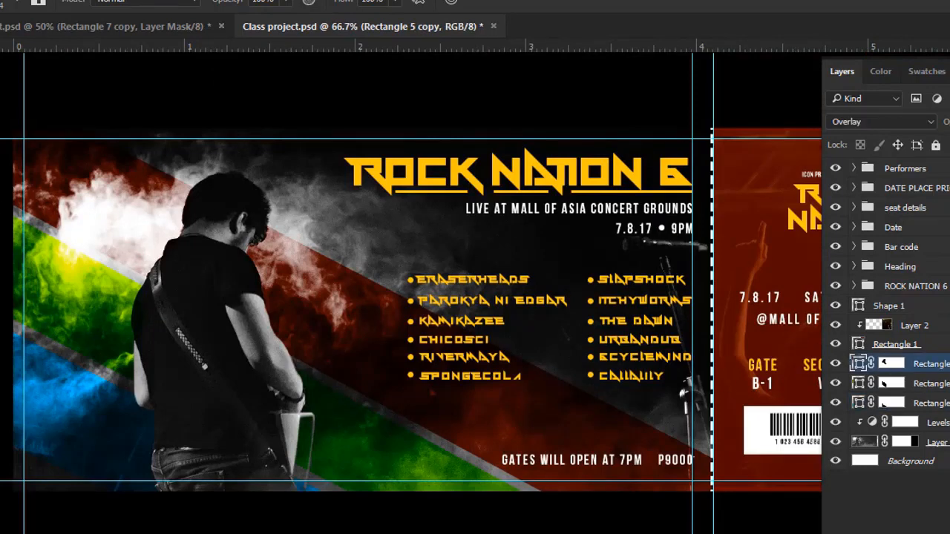
pyautogui.press('p')
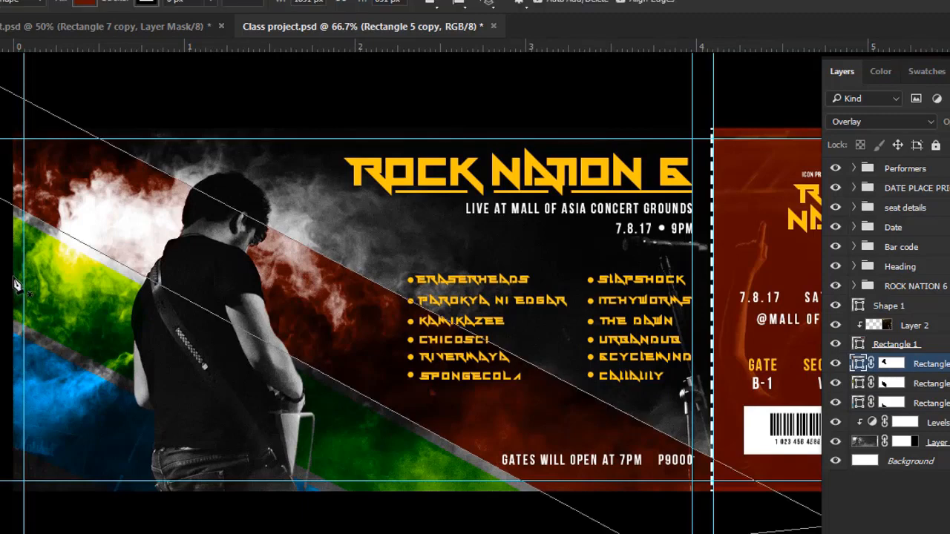
pyautogui.click(3, 233)
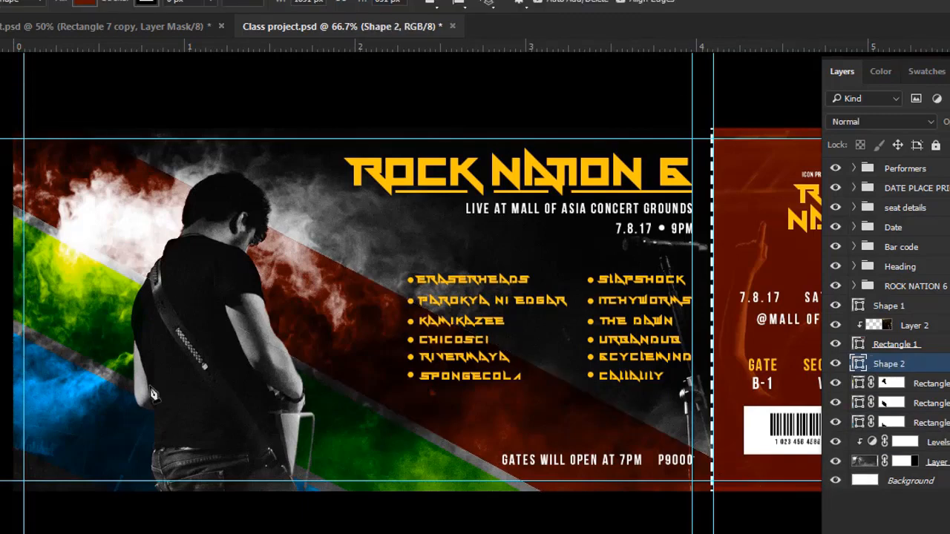
pyautogui.click(326, 512)
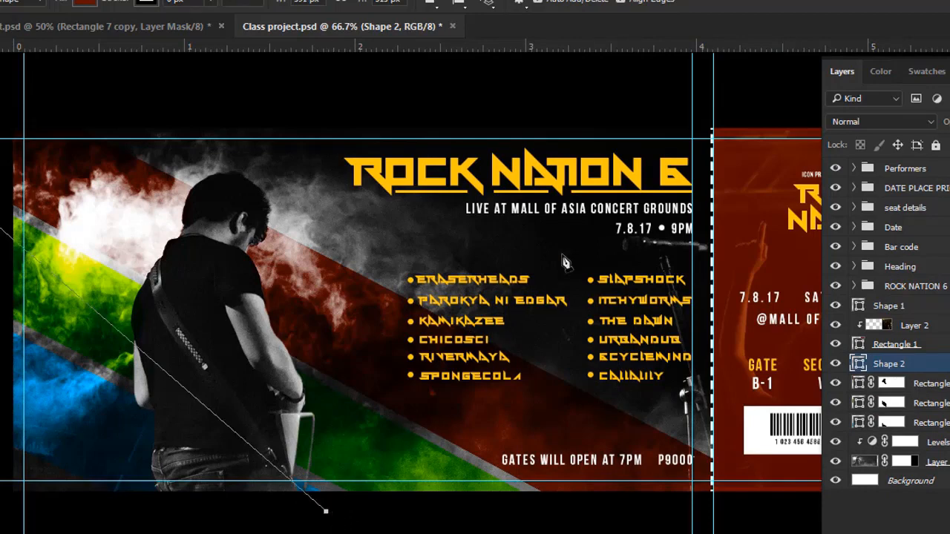
pyautogui.click(651, 101)
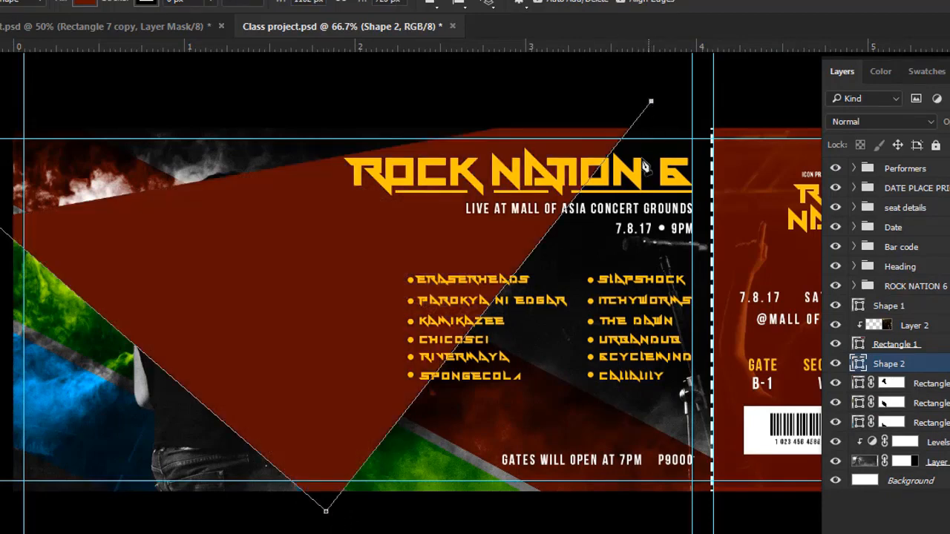
# Remove the V shape's fill and set its stroke colour to white
pyautogui.click(84, 5)
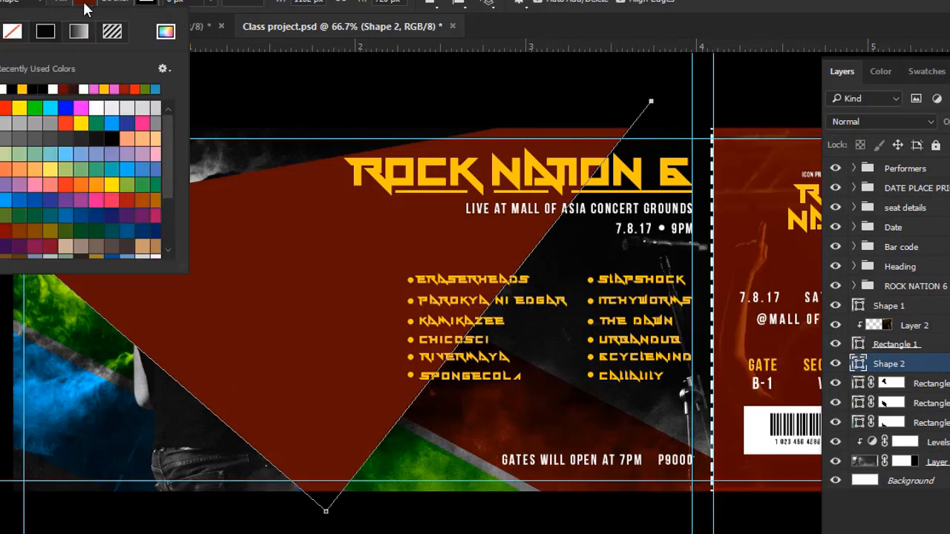
pyautogui.click(13, 33)
pyautogui.click(165, 5)
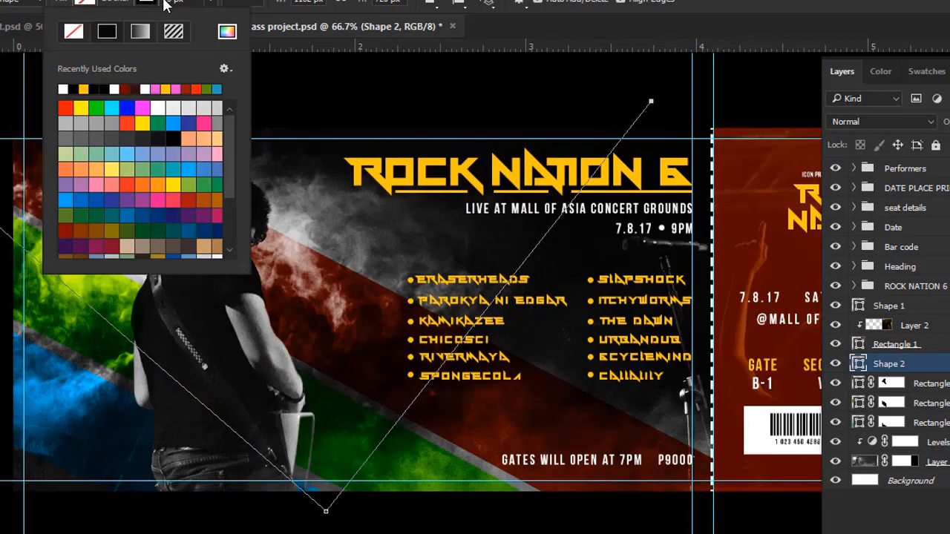
pyautogui.moveTo(190, 2); pyautogui.dragTo(165, 4)
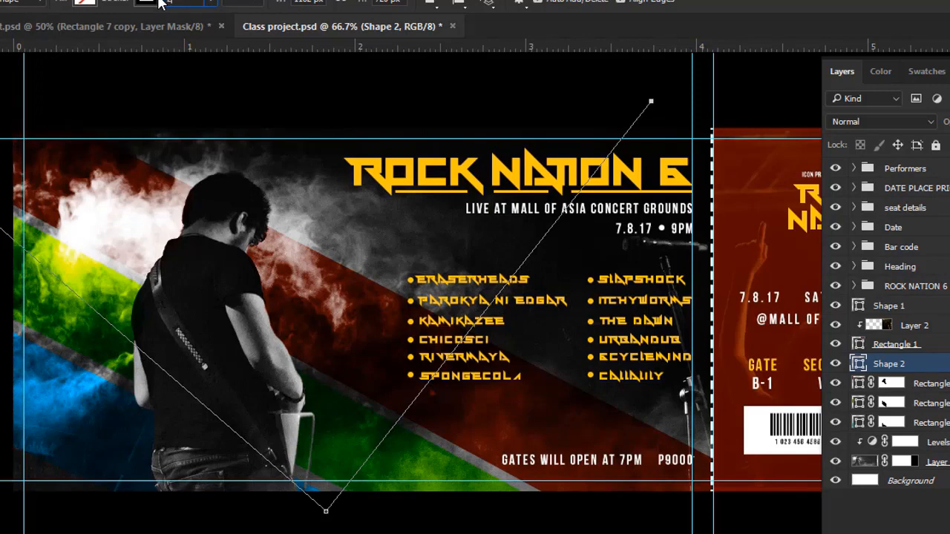
pyautogui.click(159, 4)
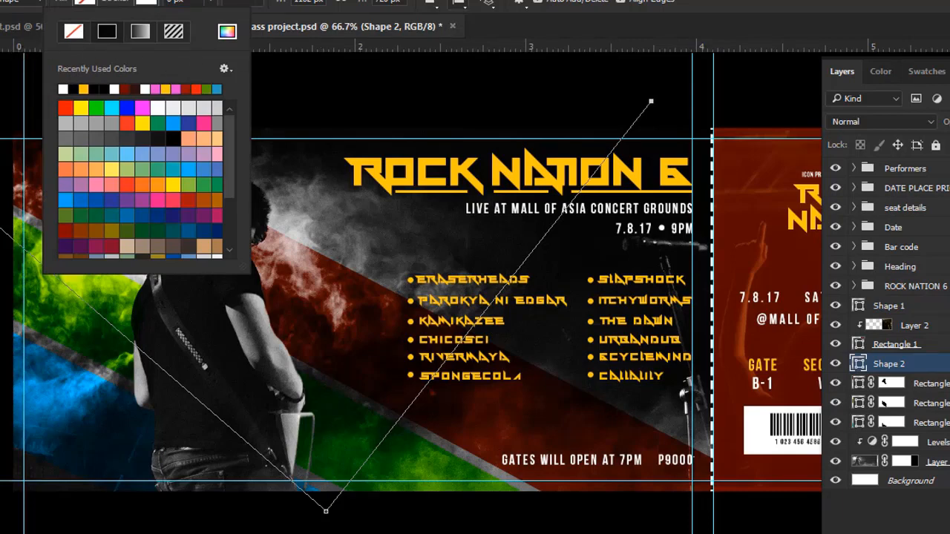
pyautogui.click(455, 2)
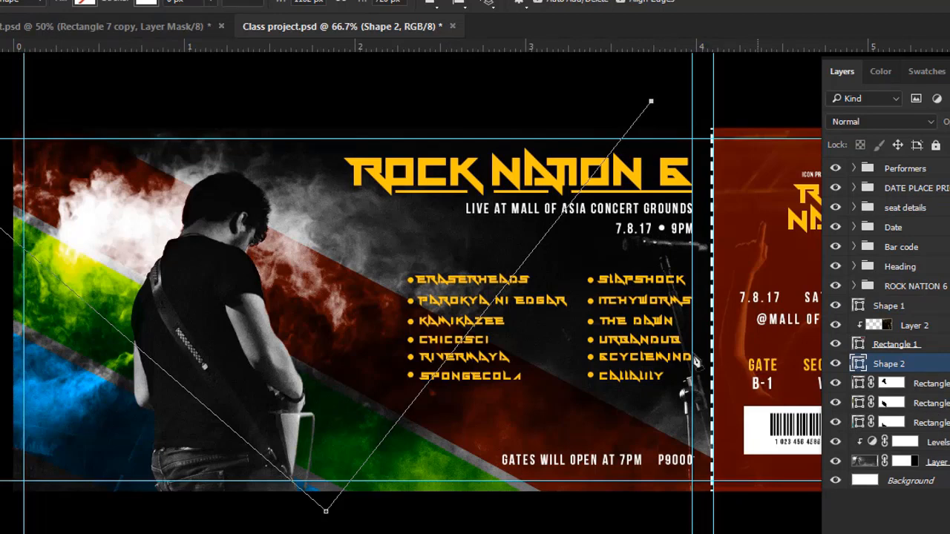
# Move the V shape's layer above all the layer groups and check it by toggling its visibility
pyautogui.press('v')
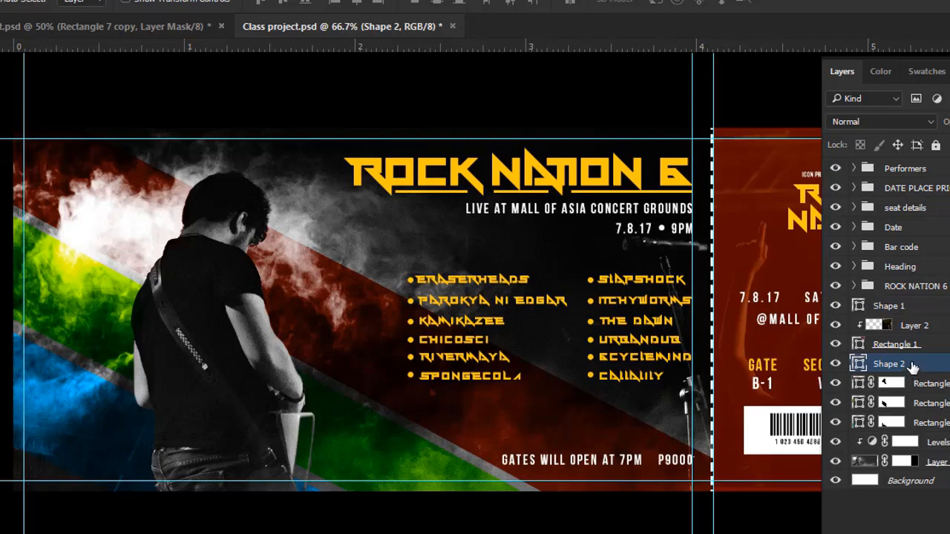
pyautogui.moveTo(912, 365); pyautogui.dragTo(933, 160)
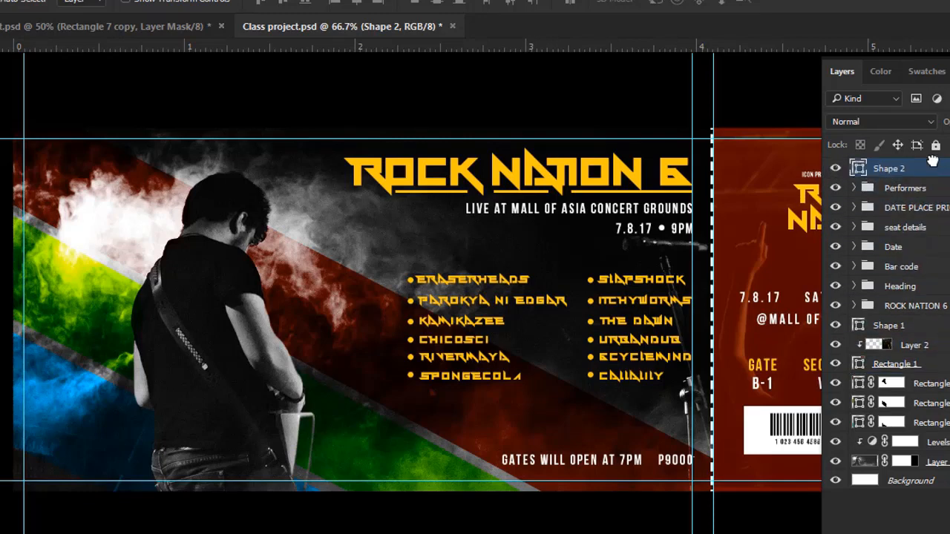
pyautogui.click(837, 169)
pyautogui.click(838, 171)
# Increase the V shape's stroke width to make a thin white line across the ticket
pyautogui.hotkey('ctrl', 't')
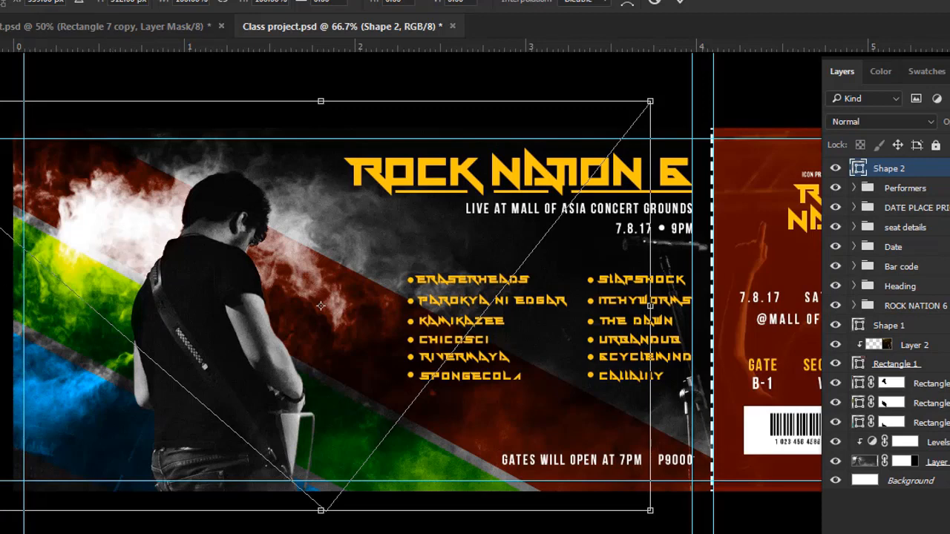
pyautogui.press('Return')
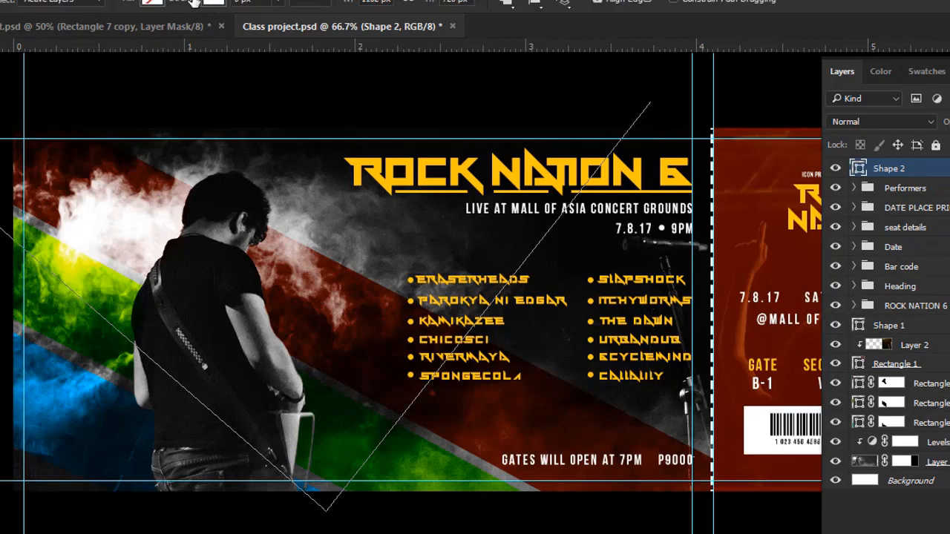
pyautogui.moveTo(193, 2); pyautogui.dragTo(196, 2)
pyautogui.press('Return')
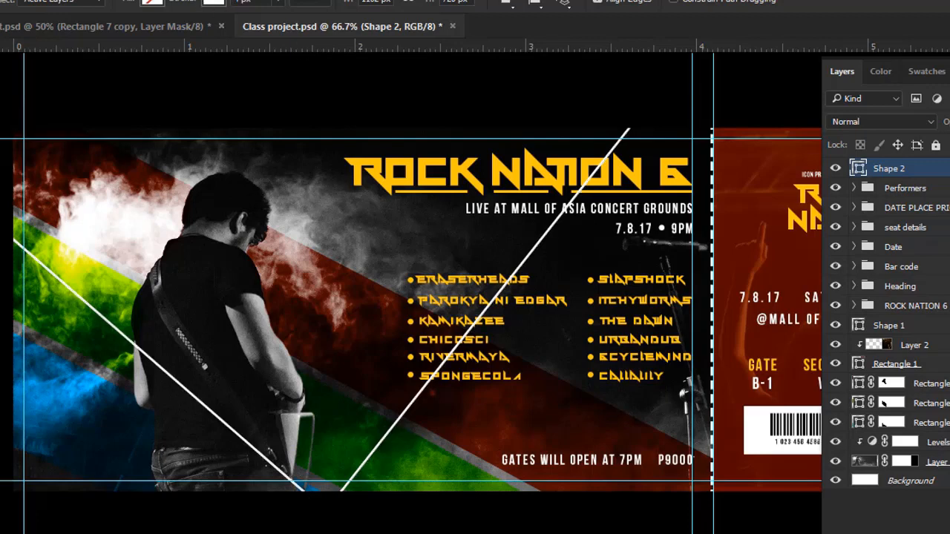
# Draw a second white V-shaped line with the Pen tool, offset up and to the right of the first one
pyautogui.press('p')
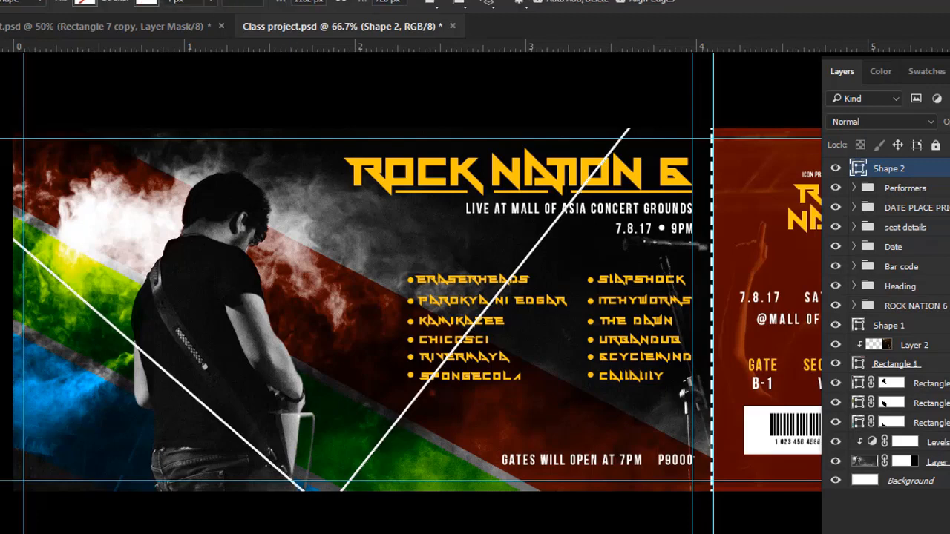
pyautogui.click(10, 173)
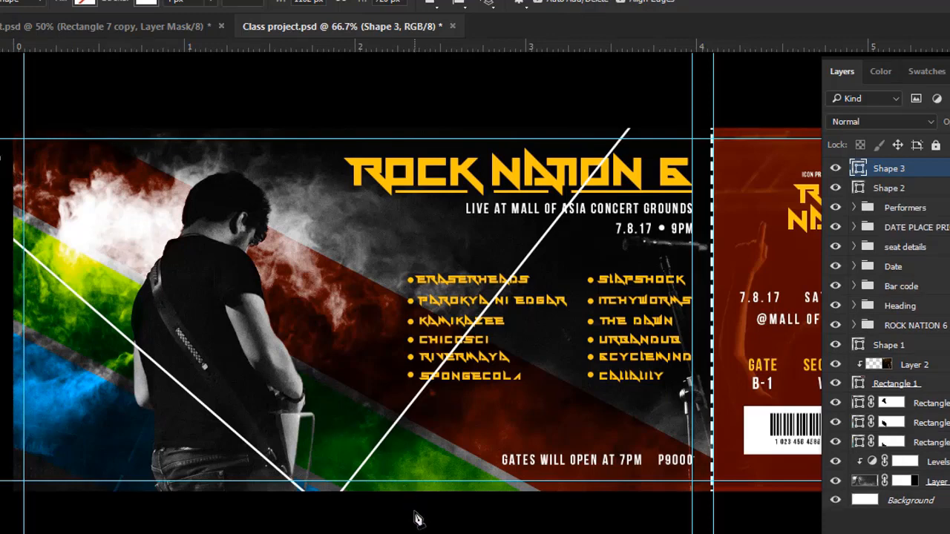
pyautogui.click(415, 512)
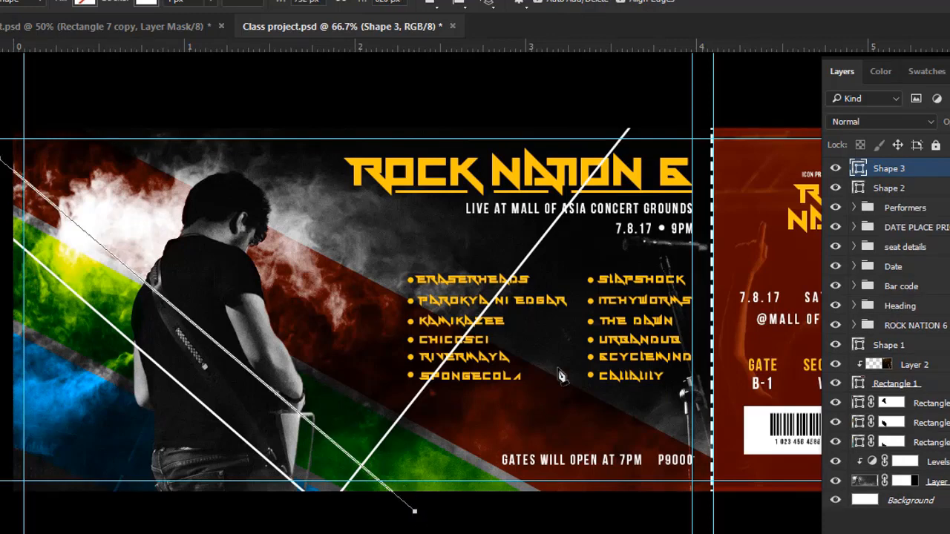
pyautogui.click(676, 108)
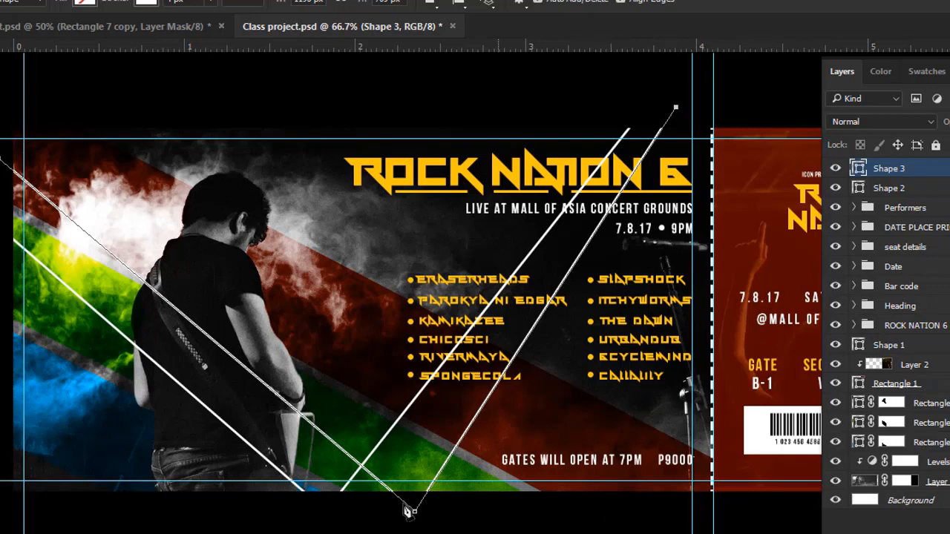
# Add a layer mask to Shape 3, and move both V-line layers, Shape 2 and Shape 3, directly below Shape 1
pyautogui.press('v')
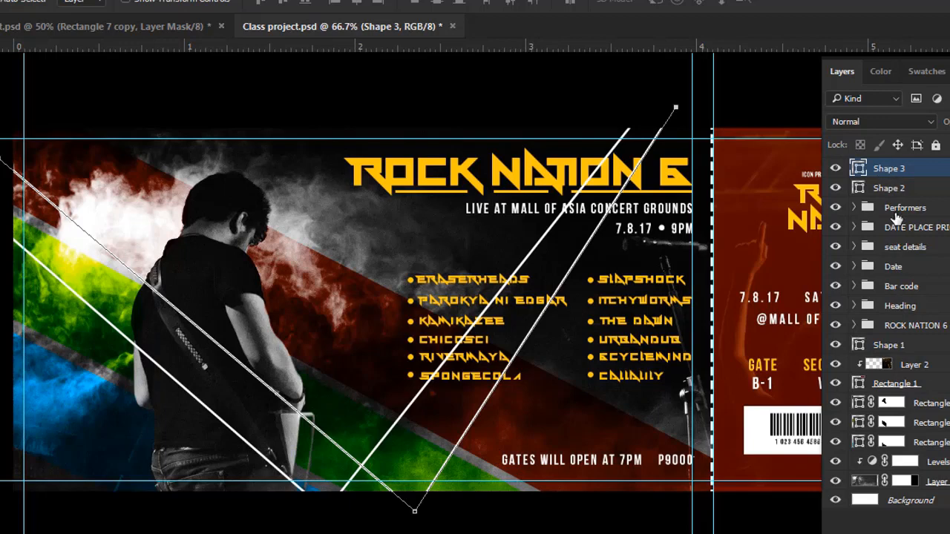
pyautogui.click(904, 533)
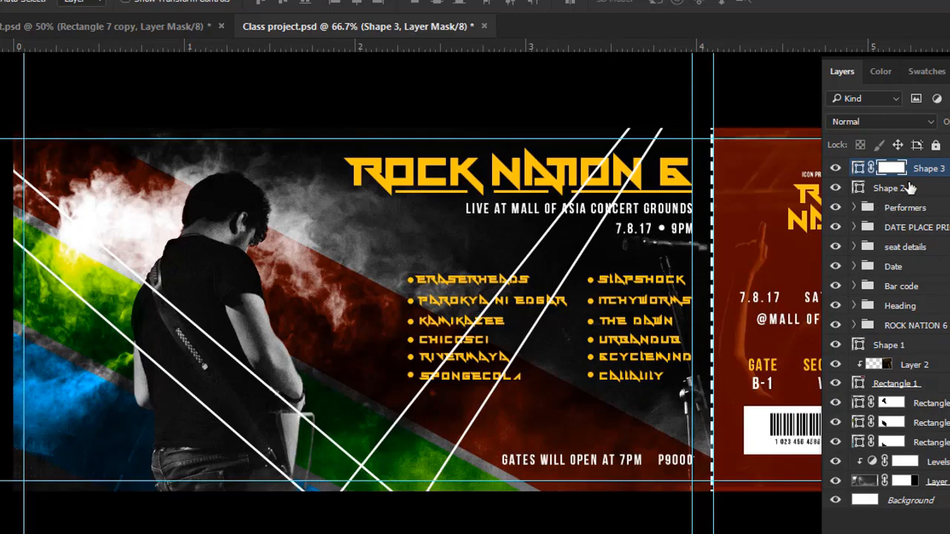
pyautogui.click(885, 188)
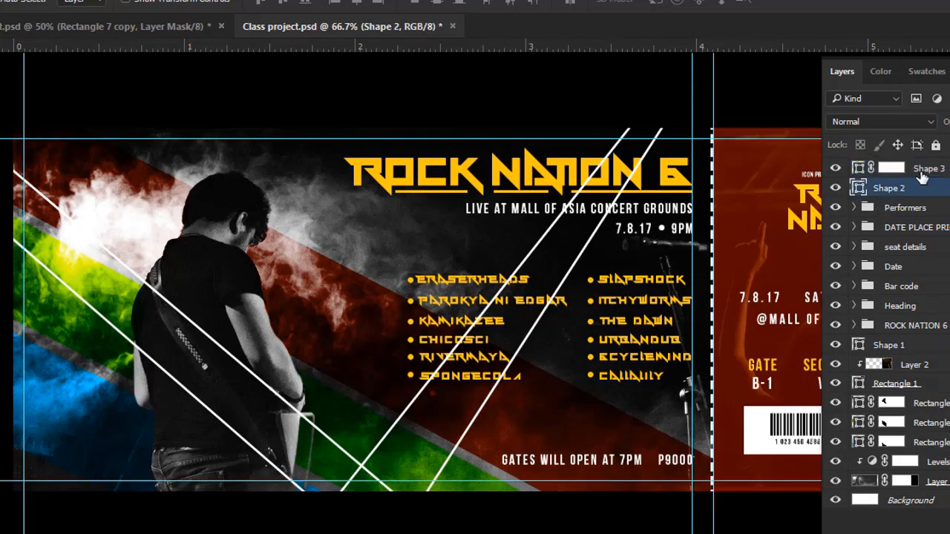
pyautogui.keyDown('shift'); pyautogui.click(922, 172); pyautogui.keyUp('shift')
pyautogui.moveTo(921, 172); pyautogui.dragTo(922, 355)
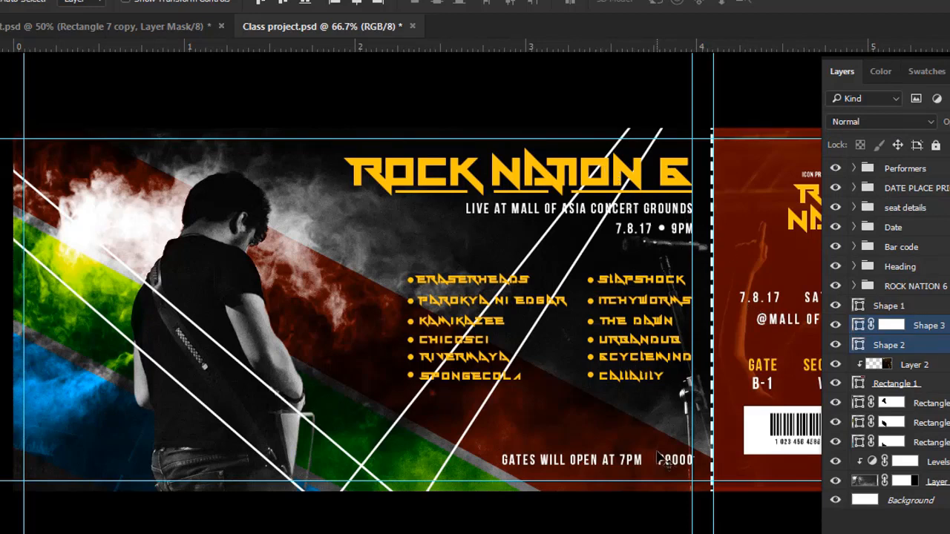
# Apply a black-and-white gradient to Shape 3's mask so the right arm of its V line fades out toward the upper right
pyautogui.click(893, 325)
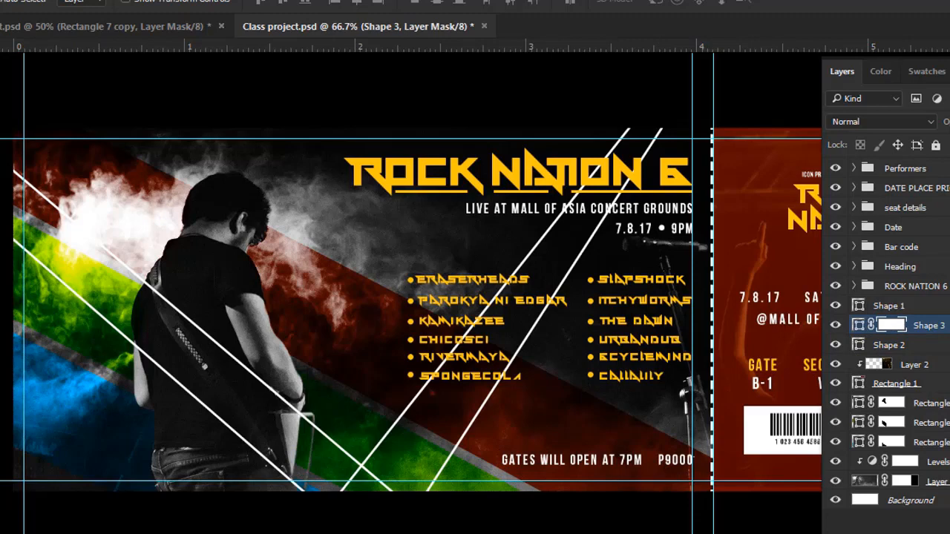
pyautogui.press('g')
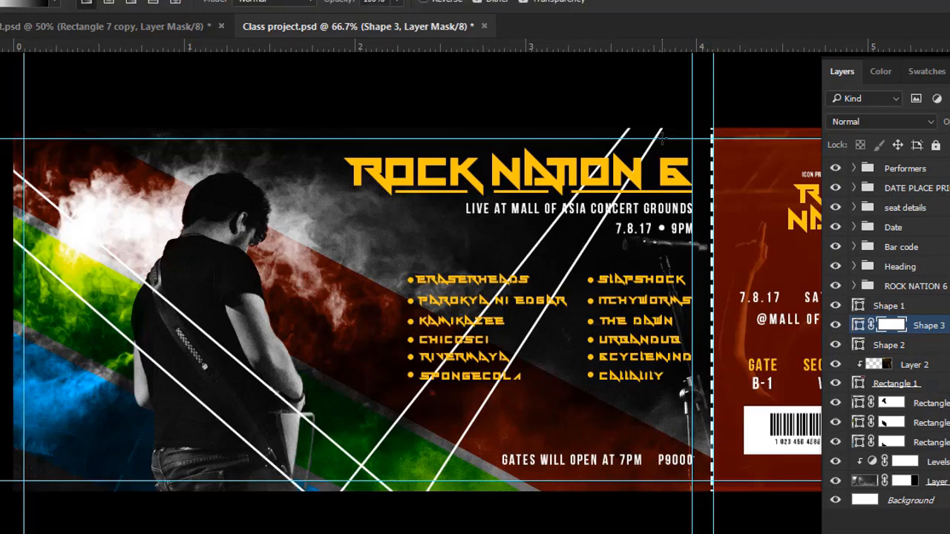
pyautogui.moveTo(664, 124); pyautogui.dragTo(465, 438)
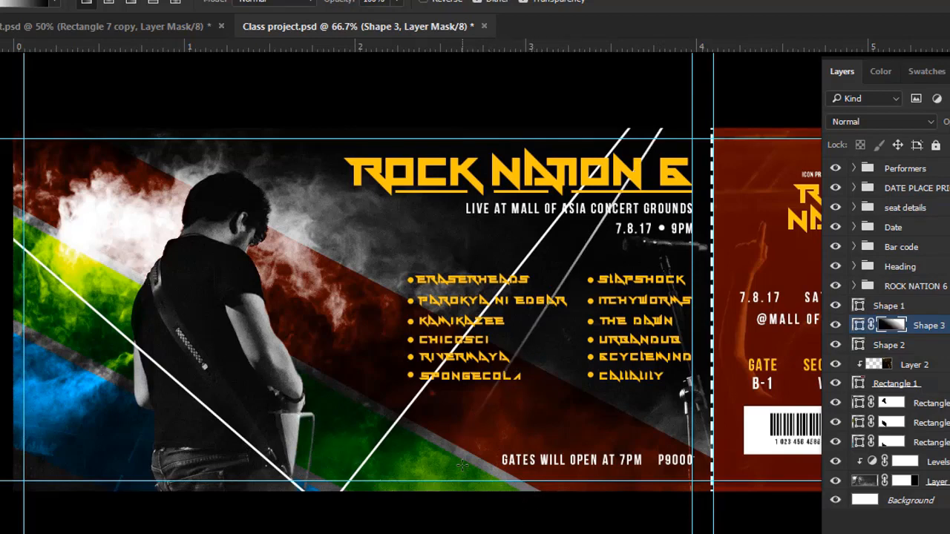
pyautogui.hotkey('ctrl', 'z')
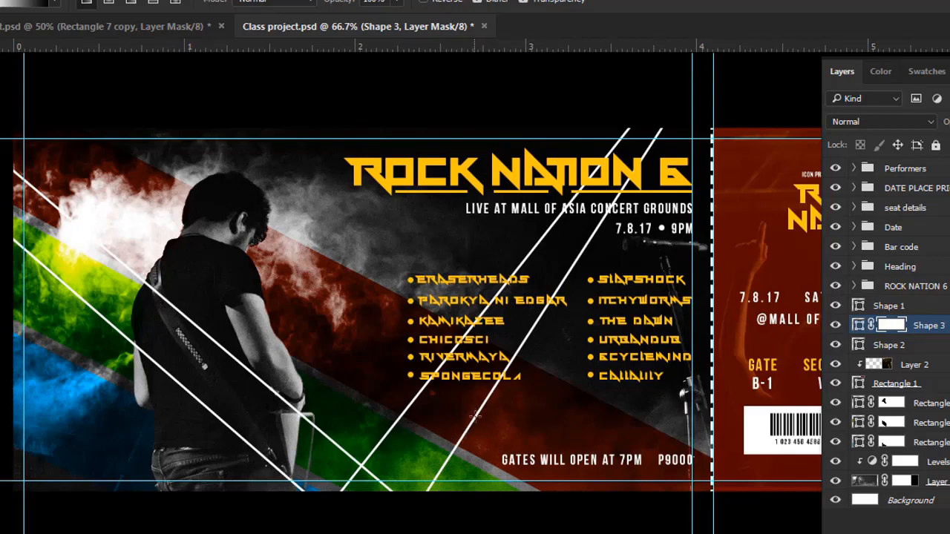
pyautogui.moveTo(477, 423); pyautogui.dragTo(683, 129)
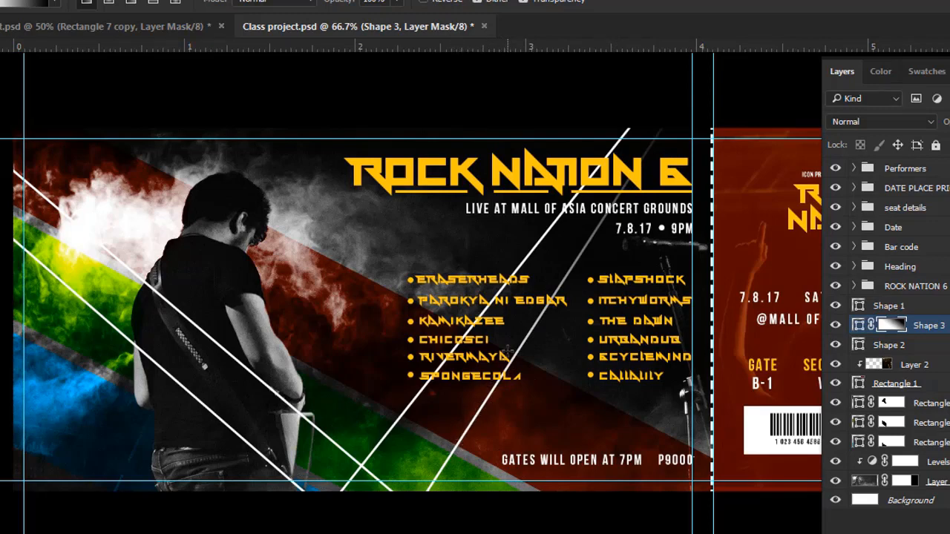
pyautogui.moveTo(508, 350); pyautogui.dragTo(685, 97)
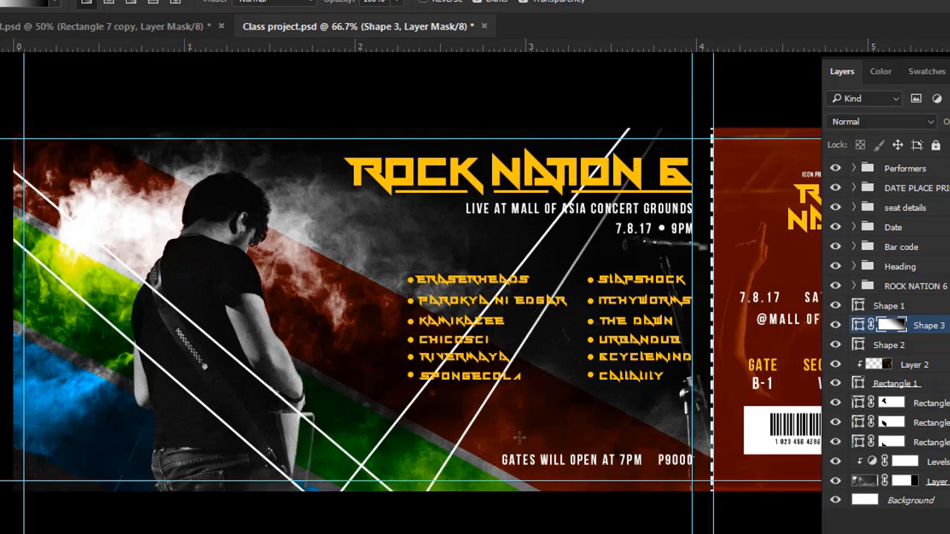
pyautogui.moveTo(431, 473); pyautogui.dragTo(585, 287)
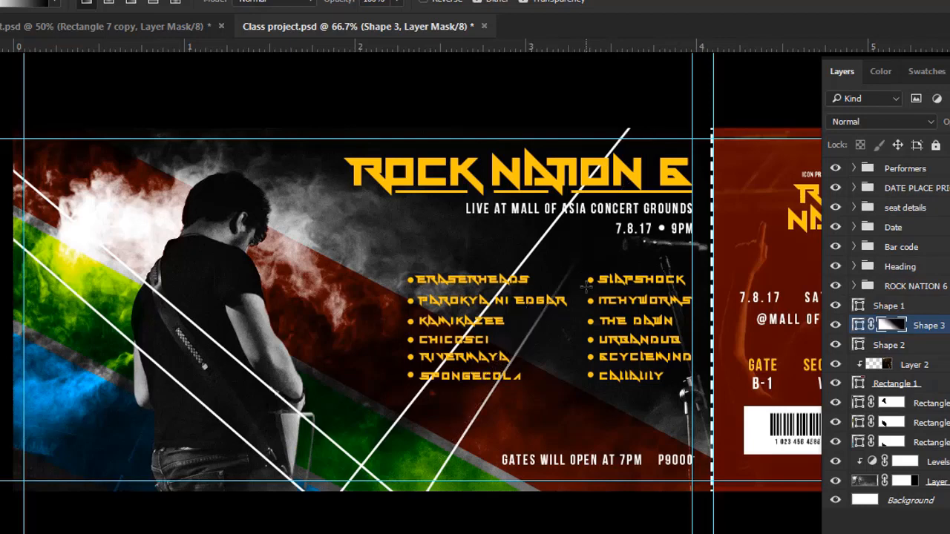
pyautogui.moveTo(478, 429); pyautogui.dragTo(615, 218)
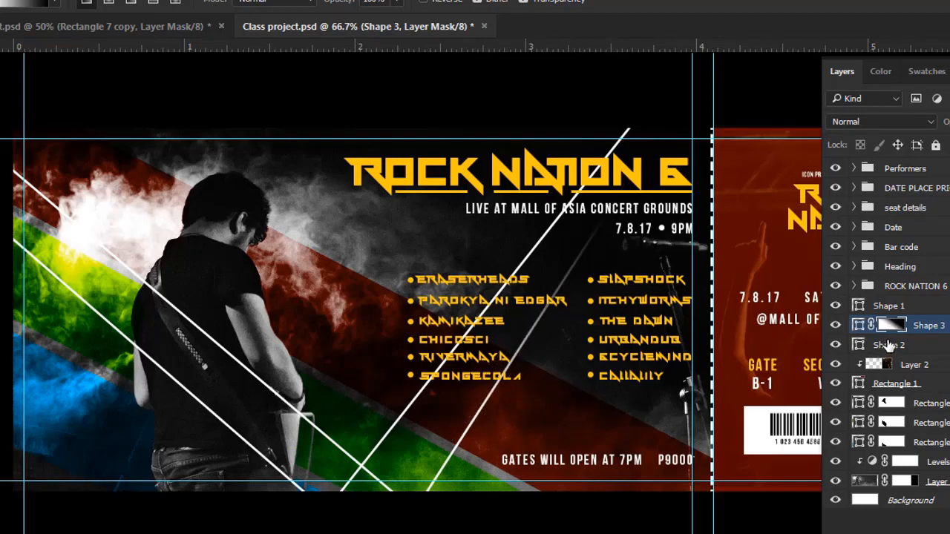
# Add a layer mask to Shape 2 and apply a gradient that fades its right arm out toward the heading
pyautogui.click(887, 346)
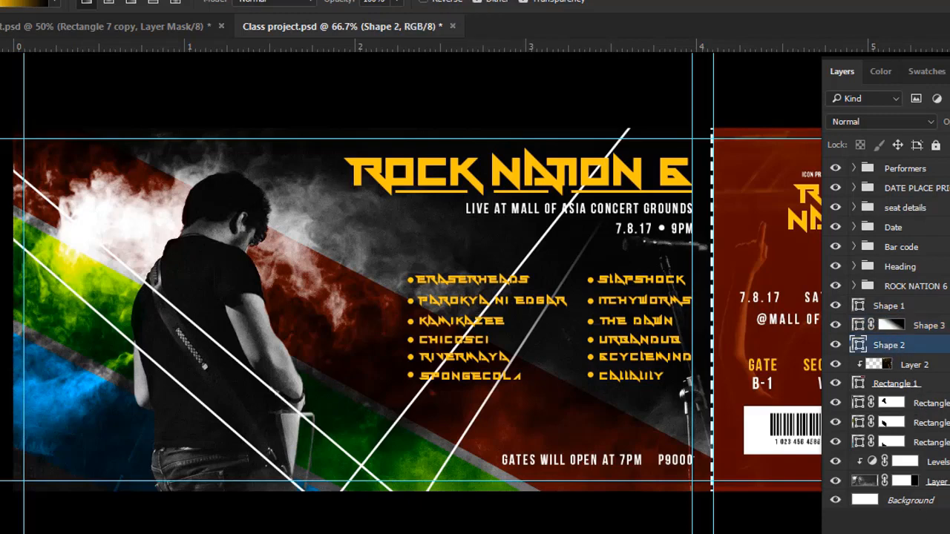
pyautogui.click(884, 533)
pyautogui.moveTo(450, 354); pyautogui.dragTo(580, 189)
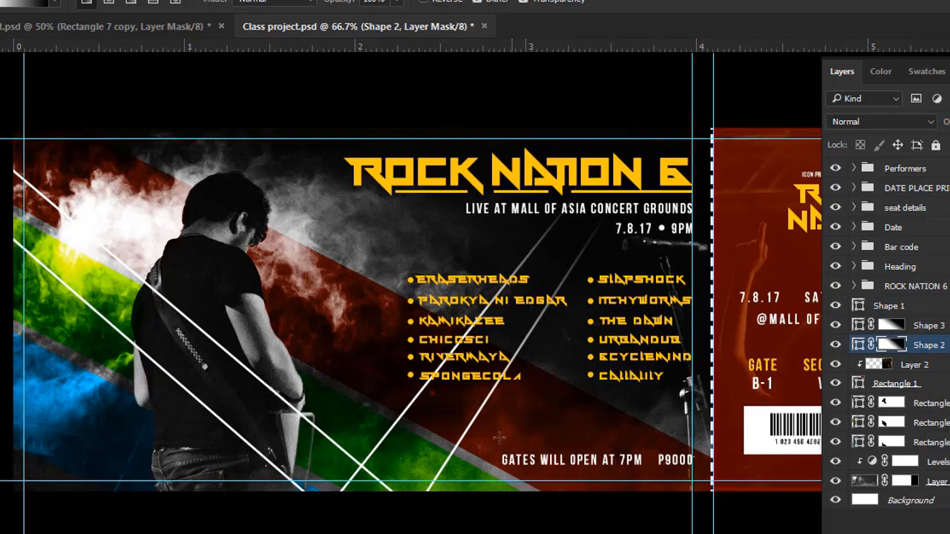
pyautogui.moveTo(391, 438); pyautogui.dragTo(537, 258)
pyautogui.moveTo(430, 363); pyautogui.dragTo(548, 230)
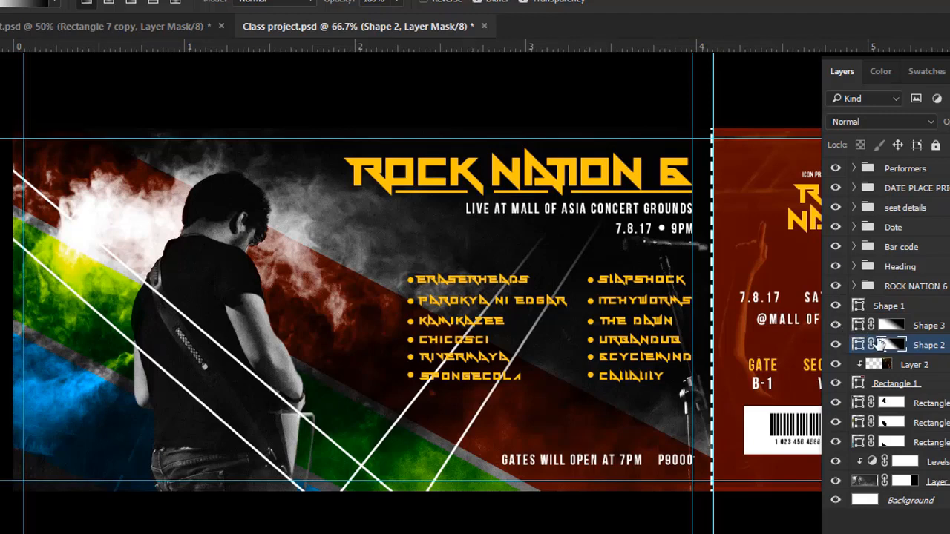
pyautogui.click(836, 344)
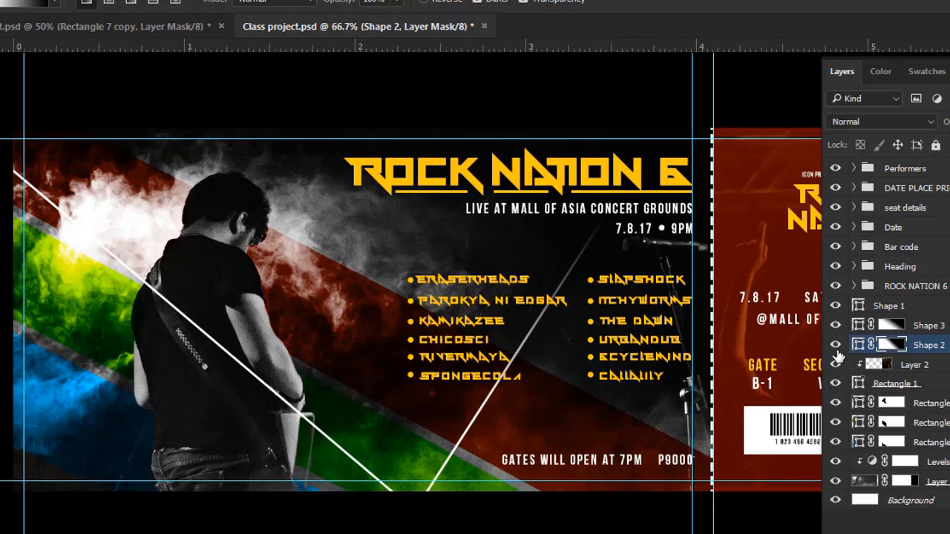
pyautogui.click(836, 345)
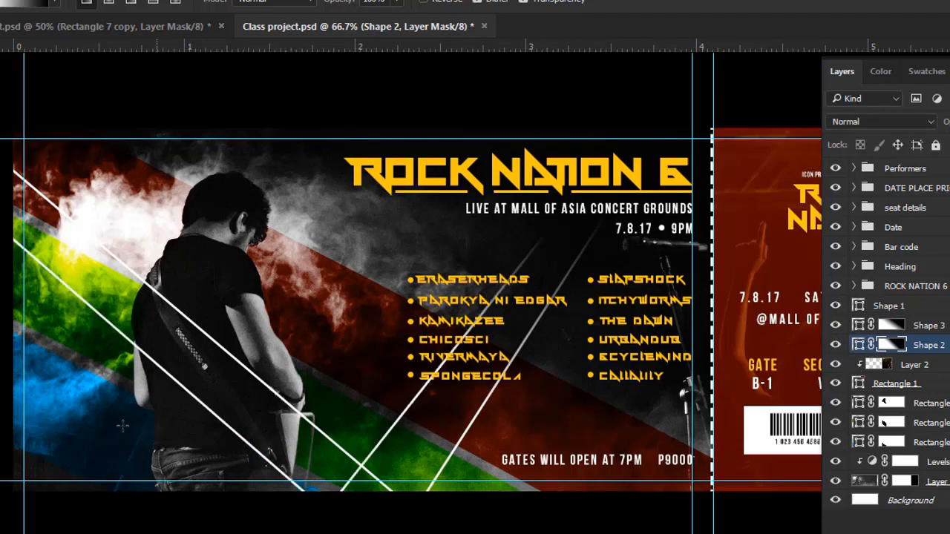
# Brush black on Shape 2's mask to hide its white line where it crosses the guitarist's lower body
pyautogui.press('b')
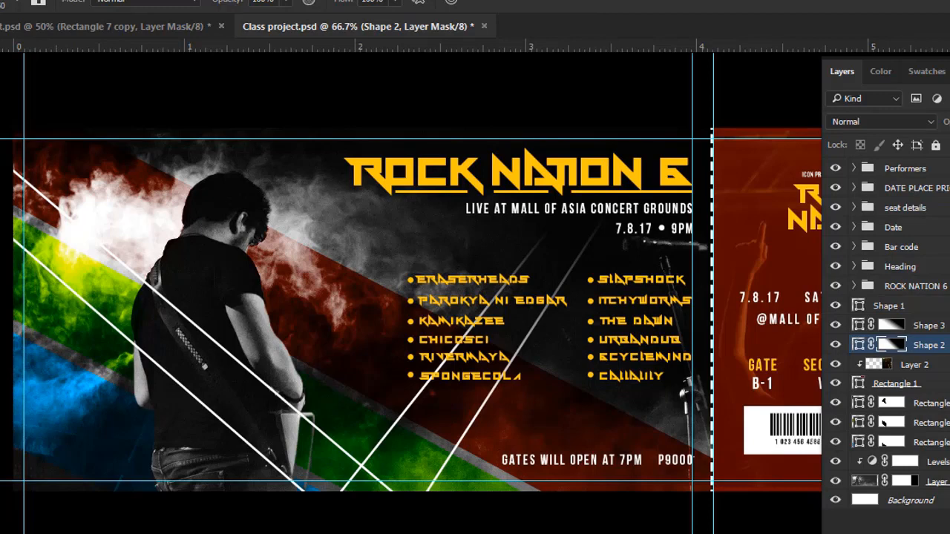
pyautogui.moveTo(151, 350); pyautogui.dragTo(265, 486)
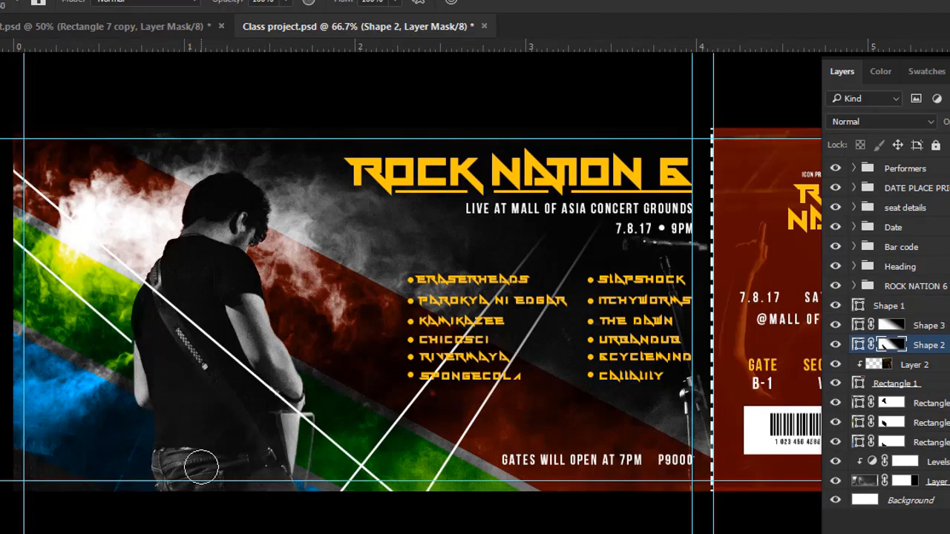
pyautogui.hotkey('ctrl', '+')
pyautogui.moveTo(104, 333); pyautogui.dragTo(190, 307)
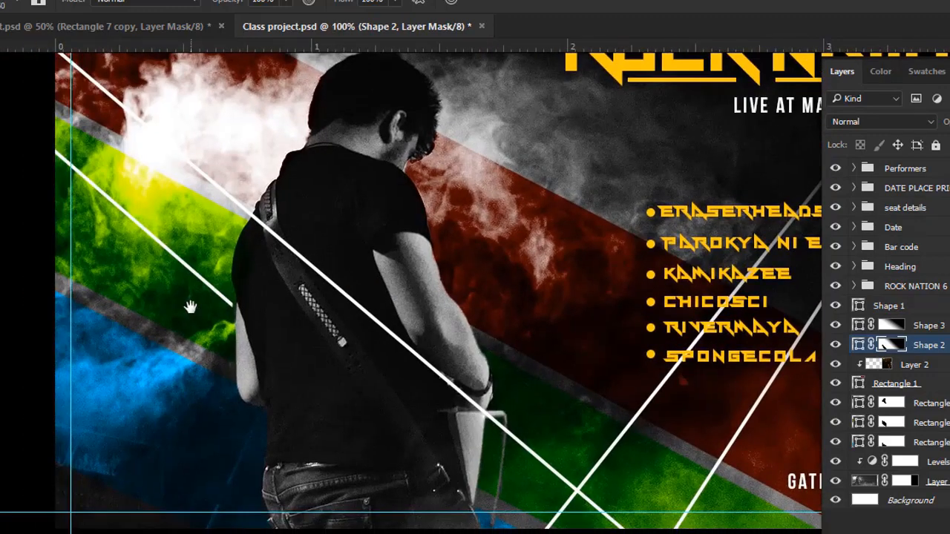
# Paint on Shape 3's mask with a smaller brush to hide its white line across the guitarist's back and arm
pyautogui.press('[')
pyautogui.press('[')
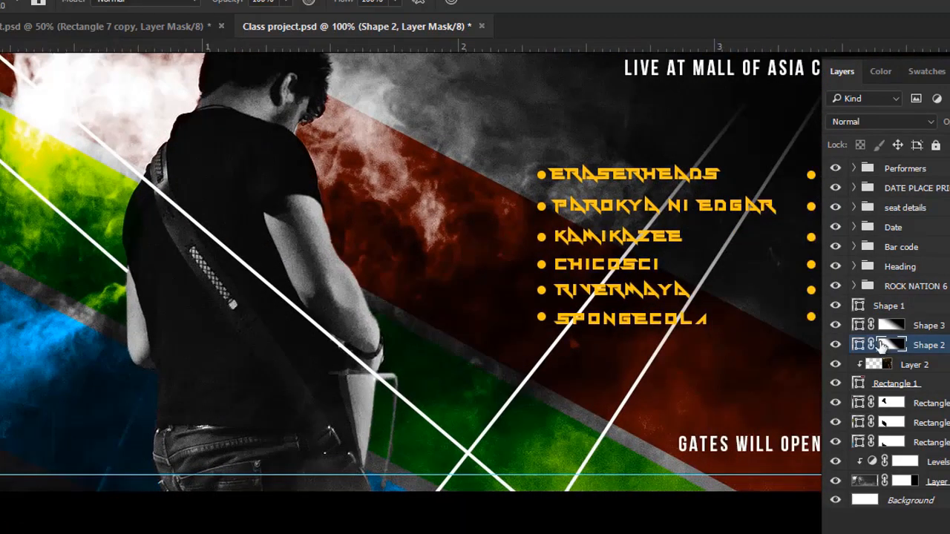
pyautogui.click(890, 325)
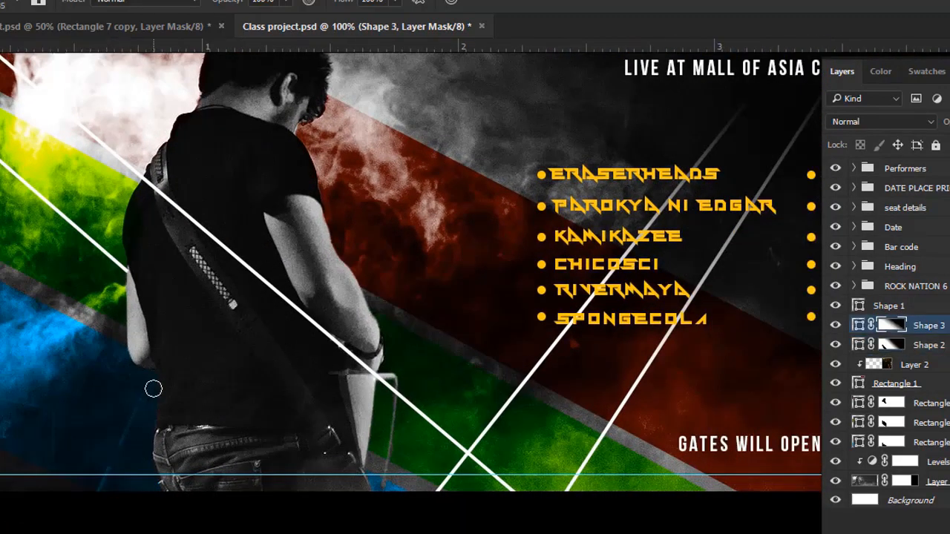
pyautogui.moveTo(155, 192)
pyautogui.mouseDown()
pyautogui.moveTo(344, 349)
pyautogui.moveTo(374, 373)
pyautogui.mouseUp()
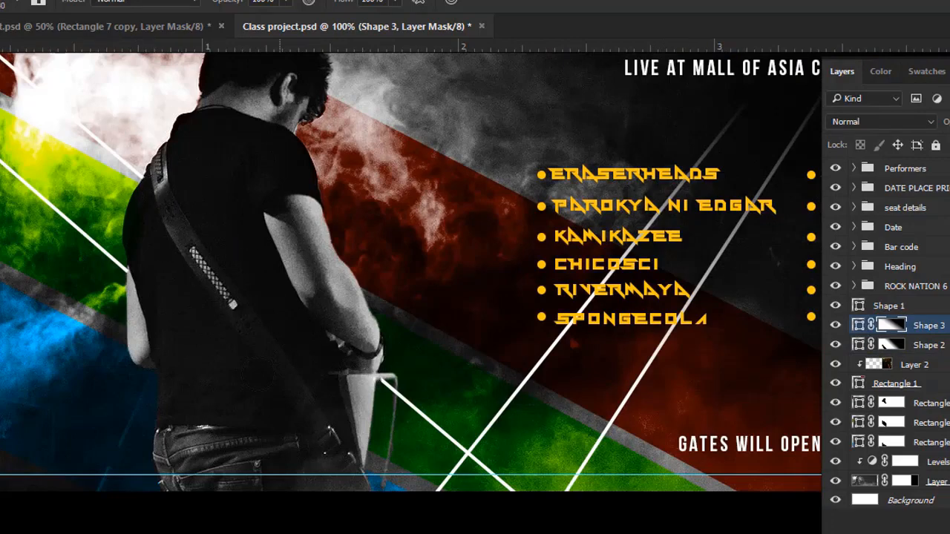
# Touch up Shape 3's mask with a much smaller brush where the line meets the guitar beside the guitarist's hand
pyautogui.hotkey('ctrl', '+')
pyautogui.hotkey('ctrl', '+')
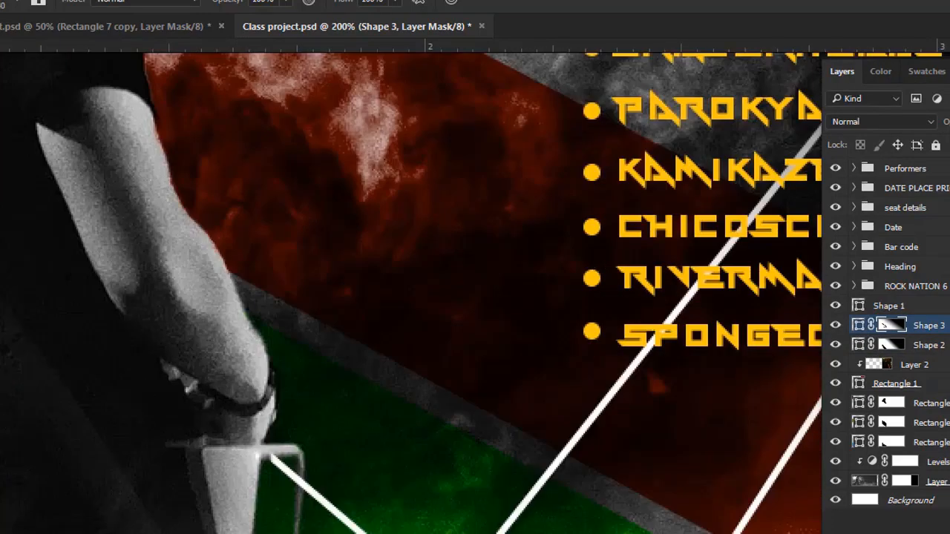
pyautogui.moveTo(185, 437)
pyautogui.mouseDown()
pyautogui.moveTo(225, 312)
pyautogui.moveTo(183, 263)
pyautogui.mouseUp()
pyautogui.press('[')
pyautogui.press('[')
pyautogui.press('[')
pyautogui.press('[')
pyautogui.press('[')
pyautogui.press('[')
pyautogui.press('[')
pyautogui.press('[')
pyautogui.press('[')
pyautogui.press('[')
pyautogui.press('[')
pyautogui.press('[')
pyautogui.press('[')
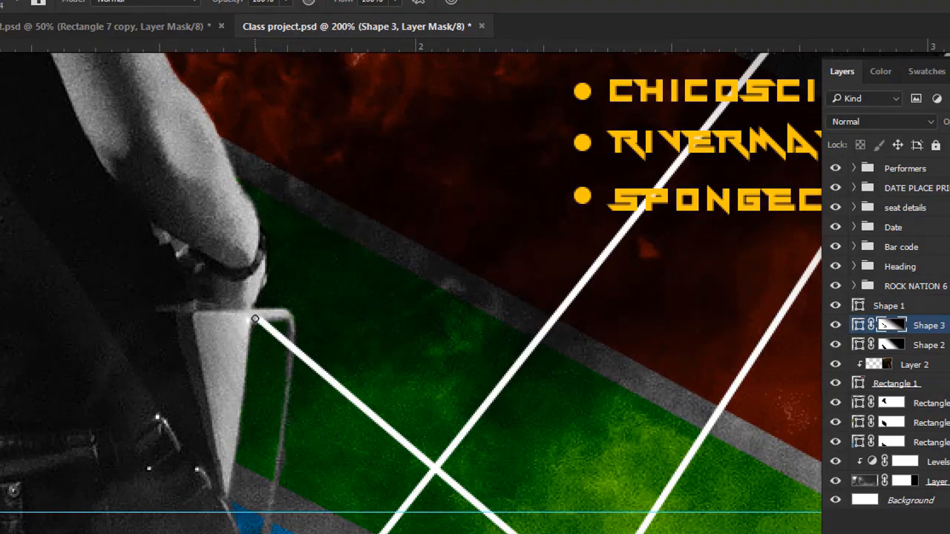
pyautogui.hotkey('ctrl', '-')
pyautogui.hotkey('ctrl', '-')
pyautogui.hotkey('ctrl', '-')
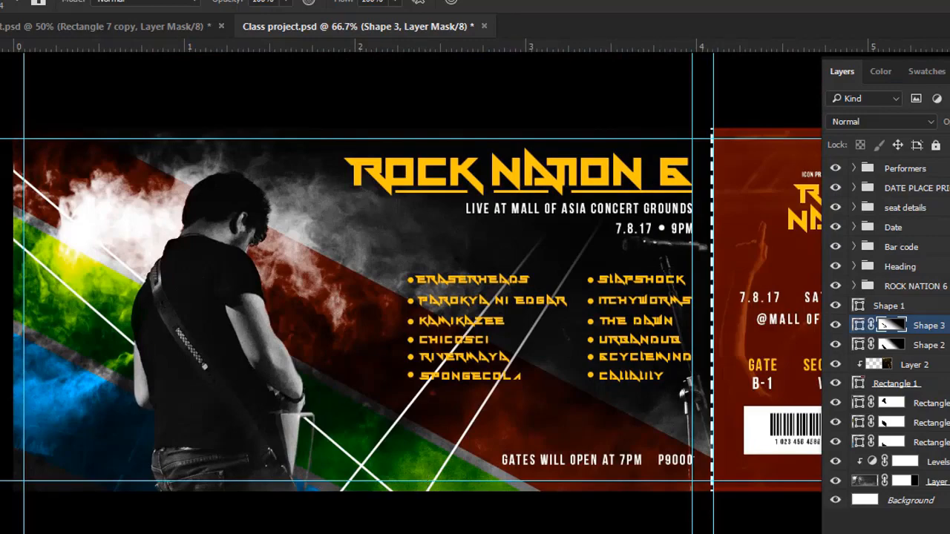
# Hide the guides and make the concert photo on Layer 1 the active layer, targeting its image instead of its mask
pyautogui.hotkey('ctrl', ';')
pyautogui.click(837, 481)
pyautogui.click(837, 482)
pyautogui.click(860, 481)
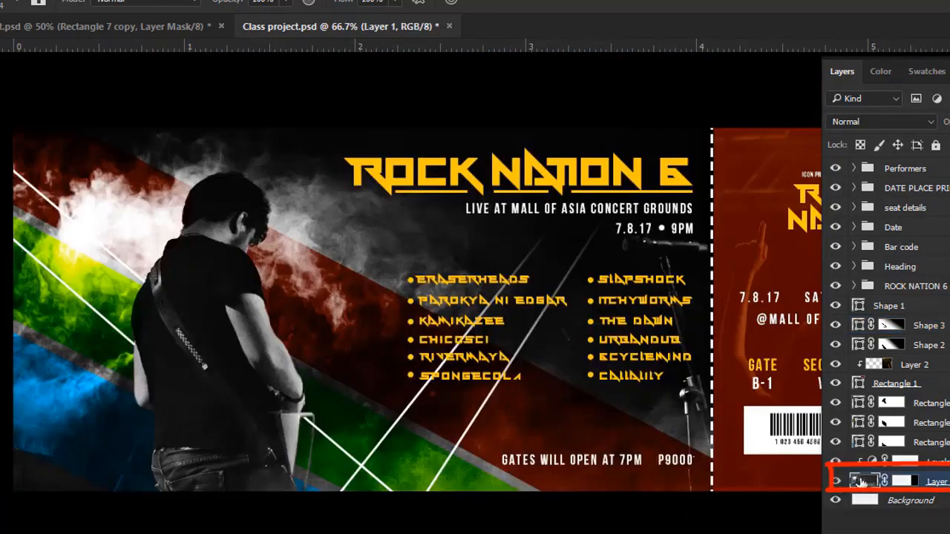
# Select only the guitarist with the Quick Selection tool, copy the selection to a new layer and check it by toggling its visibility
pyautogui.press('w')
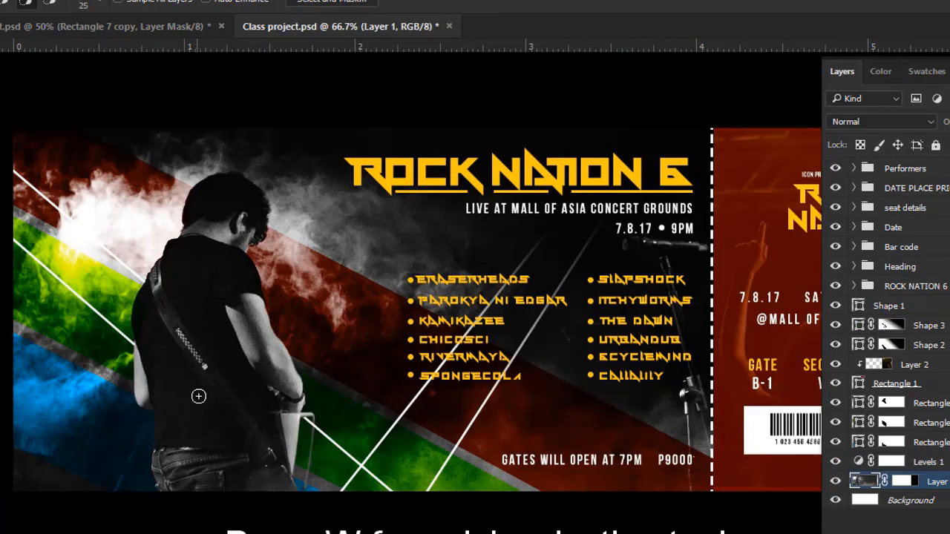
pyautogui.moveTo(198, 394)
pyautogui.mouseDown()
pyautogui.moveTo(200, 309)
pyautogui.moveTo(207, 192)
pyautogui.mouseUp()
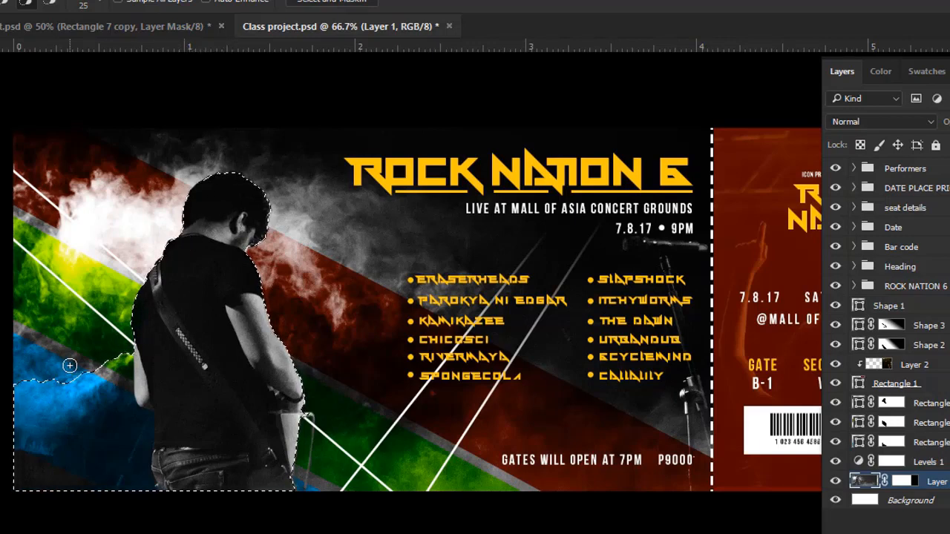
pyautogui.moveTo(74, 354)
pyautogui.mouseDown()
pyautogui.moveTo(60, 394)
pyautogui.moveTo(71, 448)
pyautogui.mouseUp()
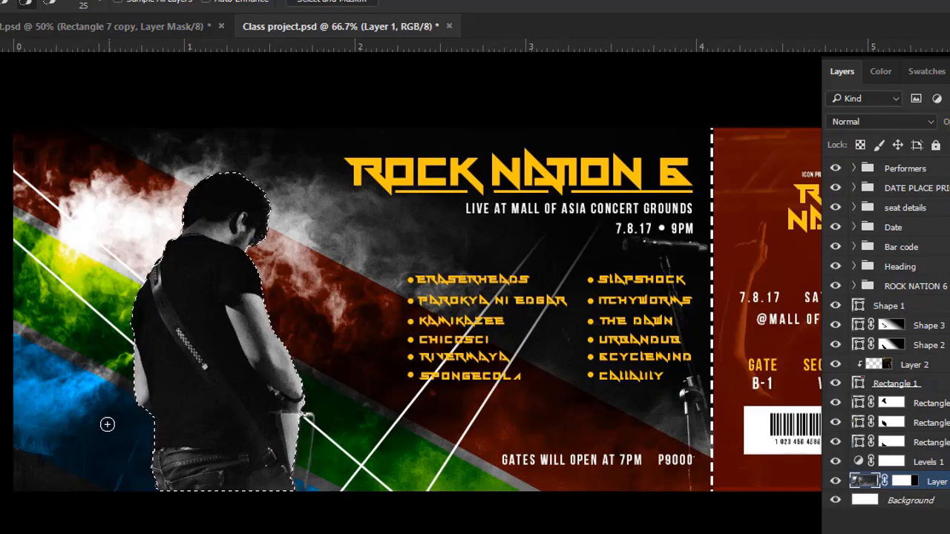
pyautogui.rightClick(193, 323)
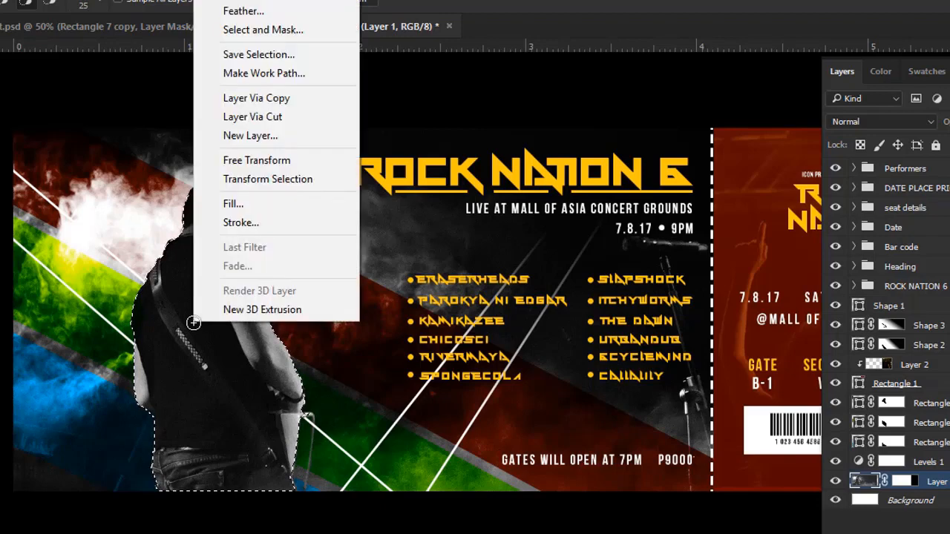
pyautogui.click(225, 105)
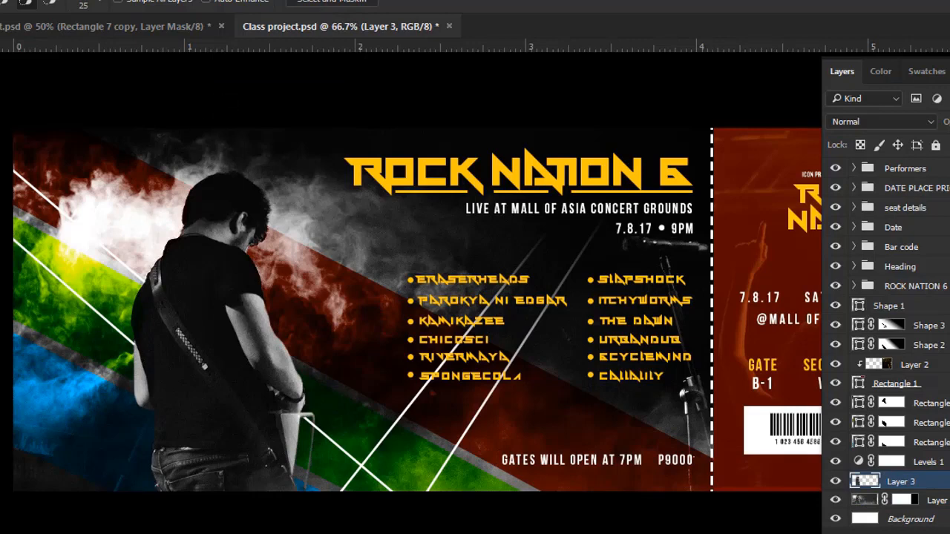
pyautogui.click(836, 481)
pyautogui.click(836, 481)
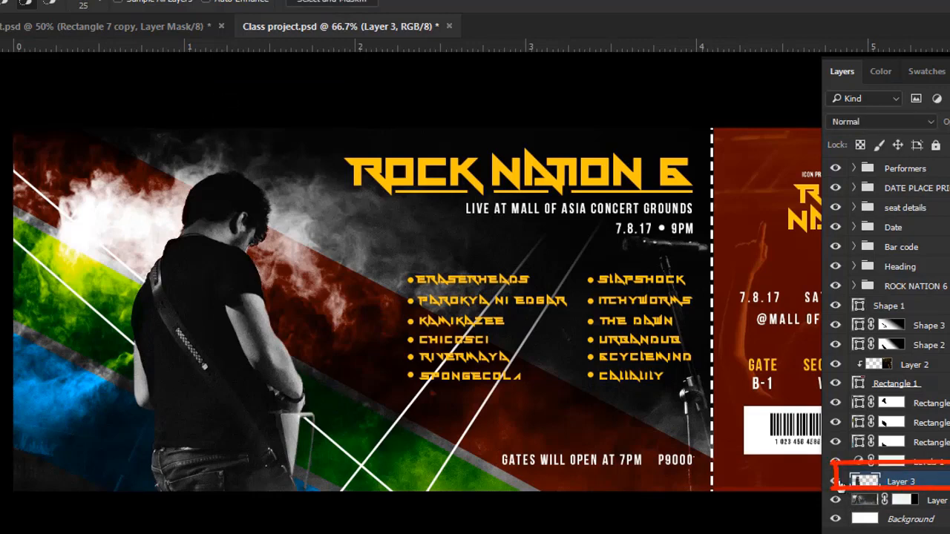
pyautogui.click(836, 481)
pyautogui.click(836, 481)
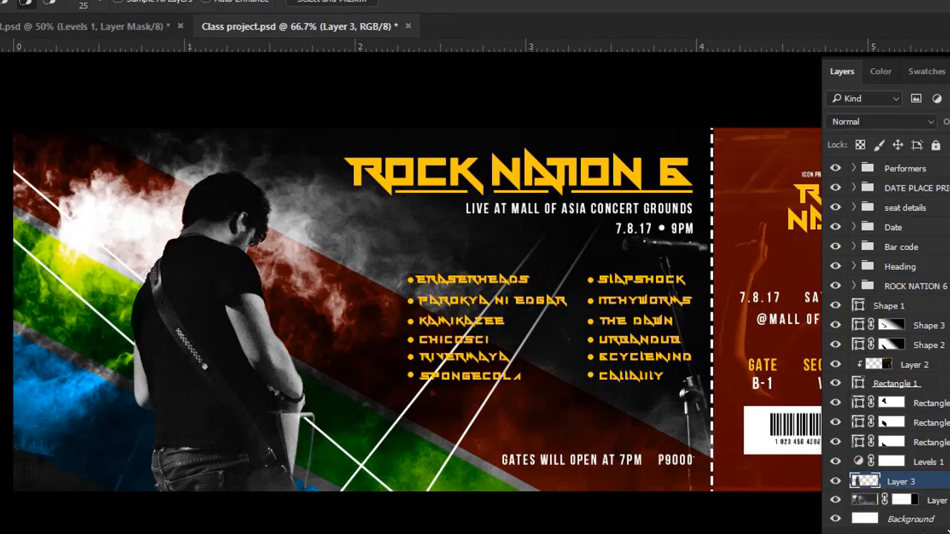
# Add a Curves adjustment clipped to the guitarist copy on Layer 3, moving the black point inward slightly and raising the midtones
pyautogui.click(923, 533)
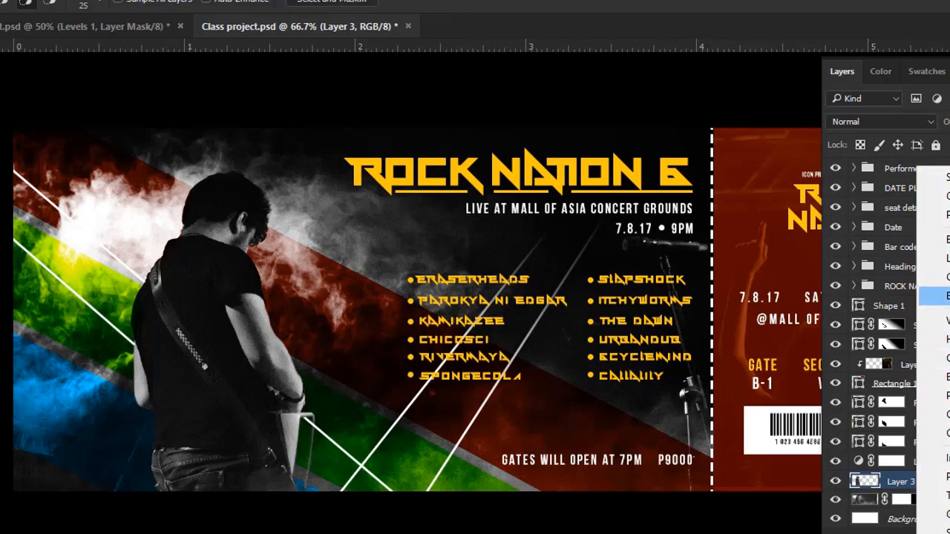
pyautogui.click(945, 278)
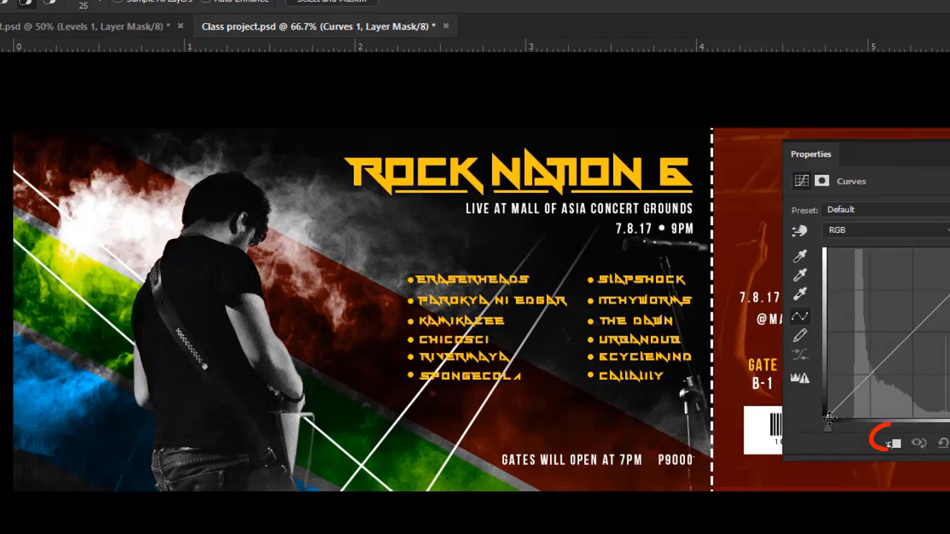
pyautogui.click(893, 444)
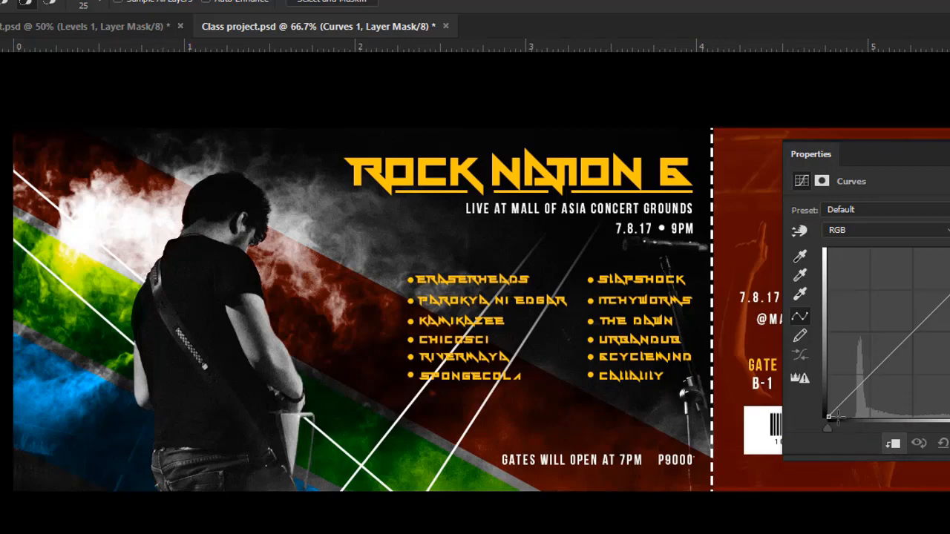
pyautogui.moveTo(828, 417); pyautogui.dragTo(841, 413)
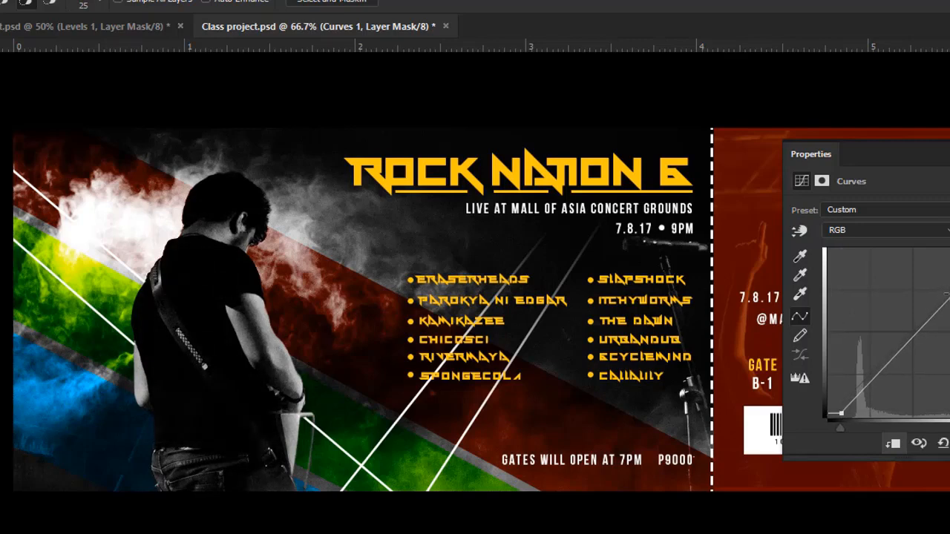
pyautogui.moveTo(944, 295); pyautogui.dragTo(940, 289)
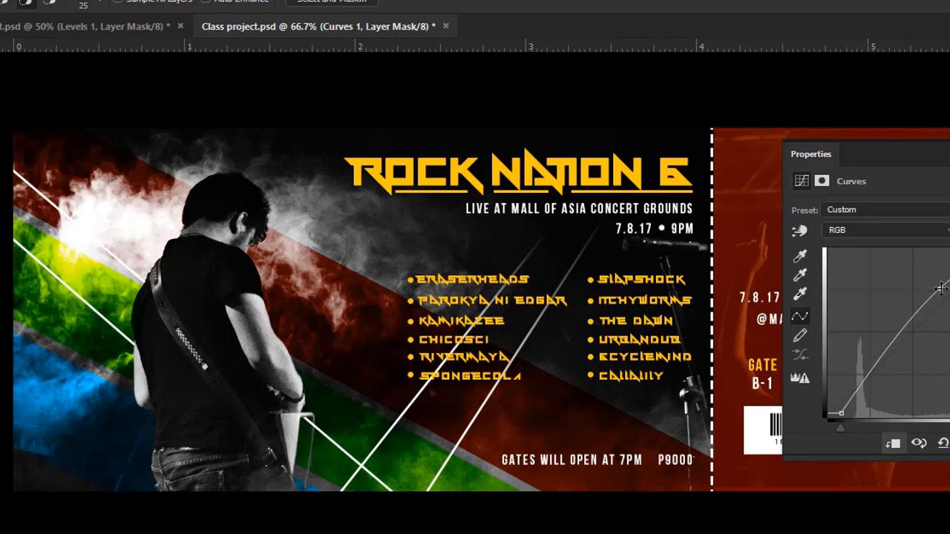
pyautogui.press('F7')
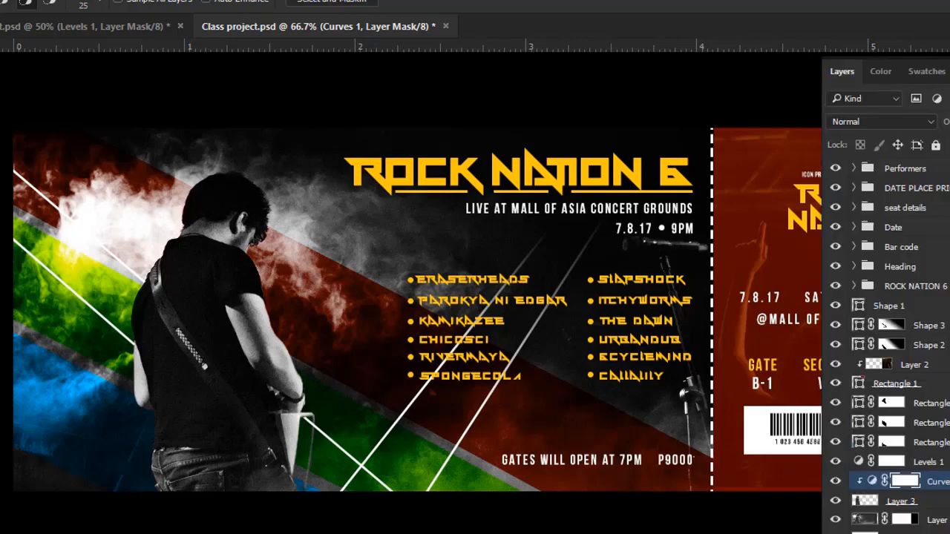
# Toggle the Curves adjustment's visibility to compare the guitarist before and after, and save the document
pyautogui.click(836, 482)
pyautogui.click(836, 483)
pyautogui.click(835, 482)
pyautogui.click(836, 482)
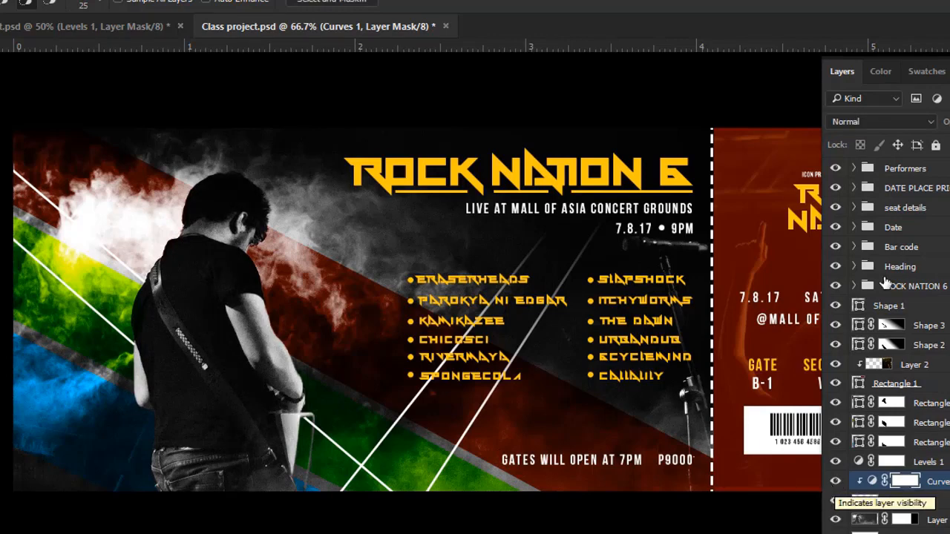
pyautogui.hotkey('shift', 'Tab')
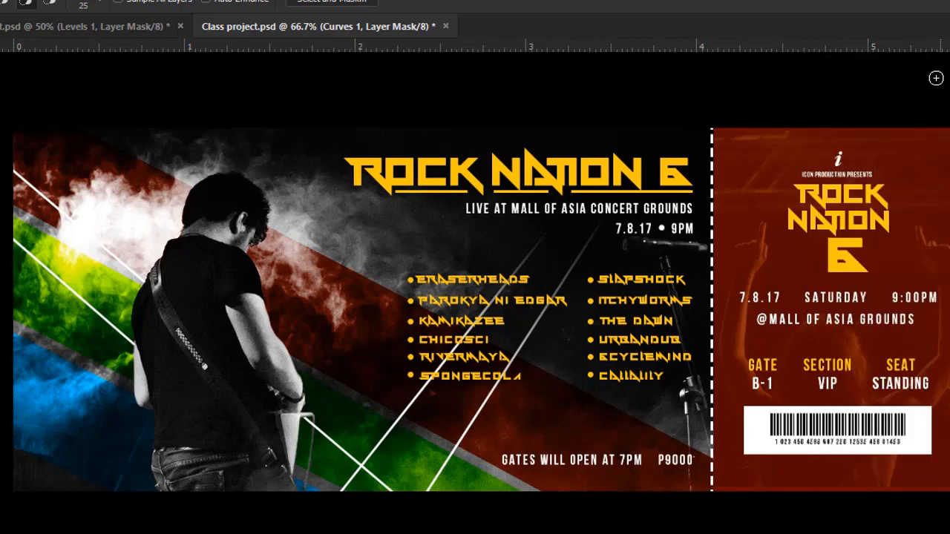
pyautogui.press('v')
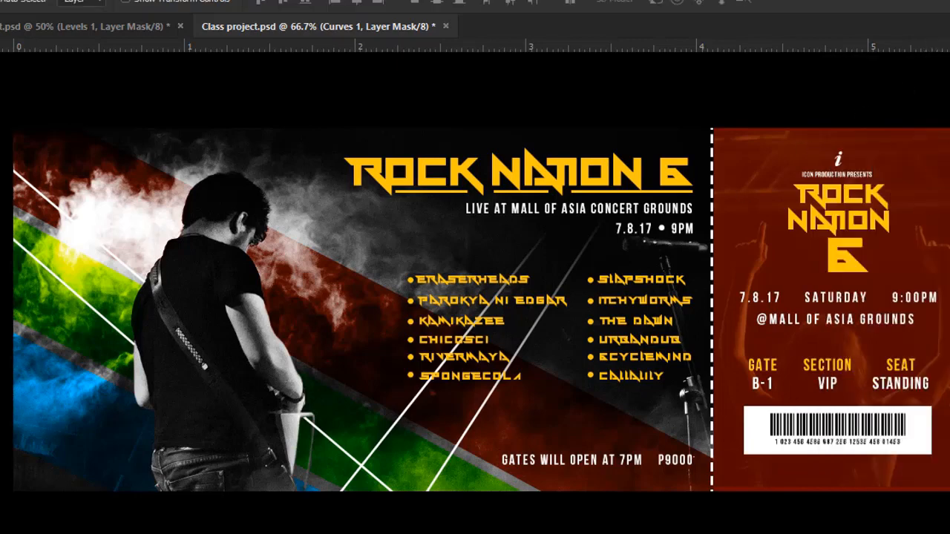
pyautogui.hotkey('ctrl', 's')
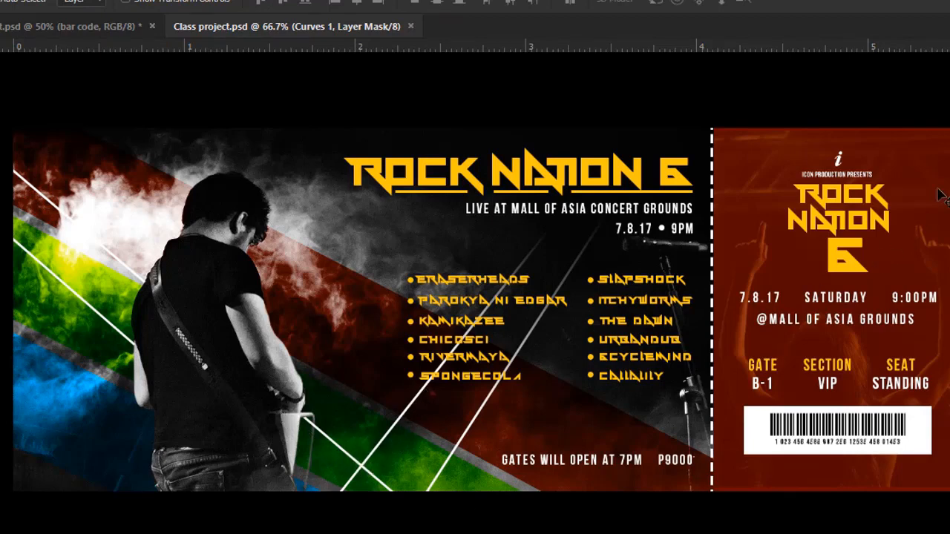
# Identify the band and line layers by toggling their visibility, and move Shape 3 and Shape 2 below the masked Rectangle layers, above Levels 1
pyautogui.moveTo(949, 196)
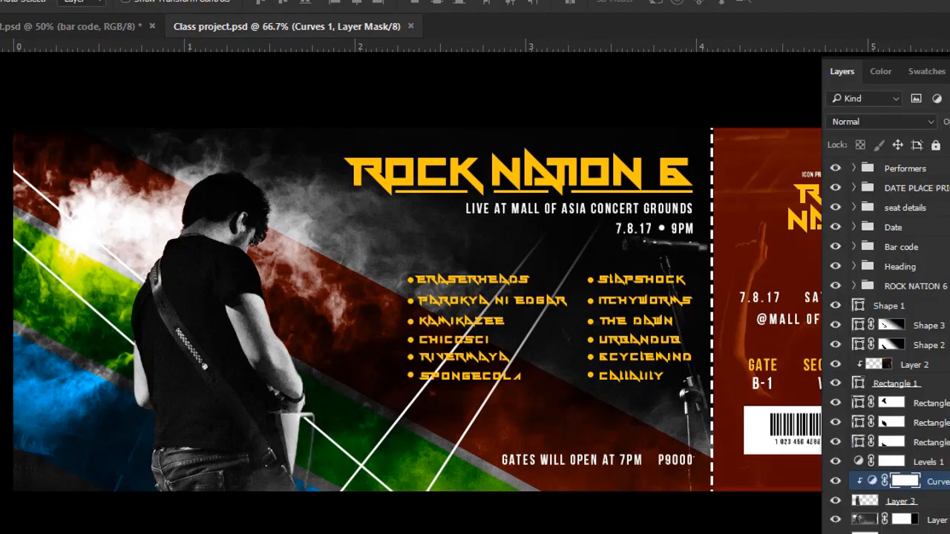
pyautogui.scroll(-1, 890, 346)
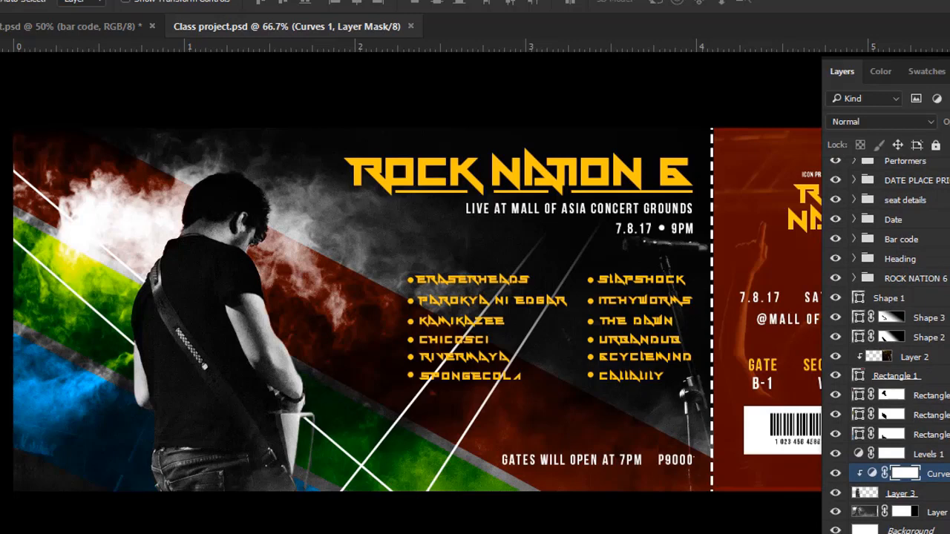
pyautogui.click(837, 396)
pyautogui.click(837, 396)
pyautogui.scroll(1, 890, 346)
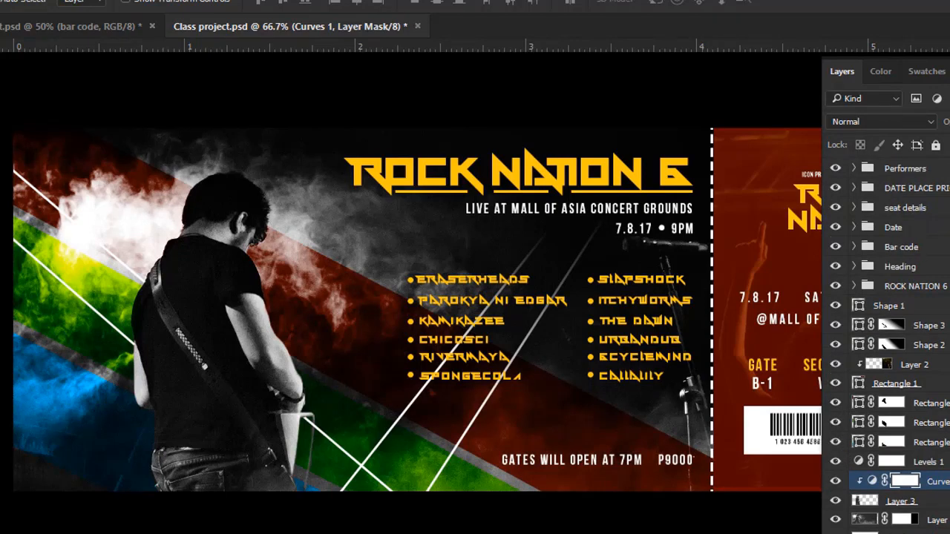
pyautogui.click(836, 327)
pyautogui.click(836, 327)
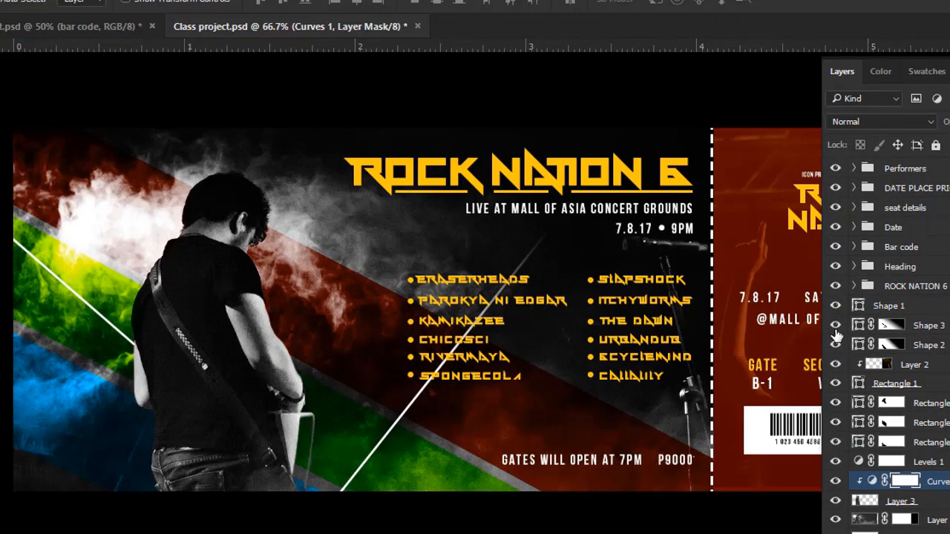
pyautogui.click(928, 326)
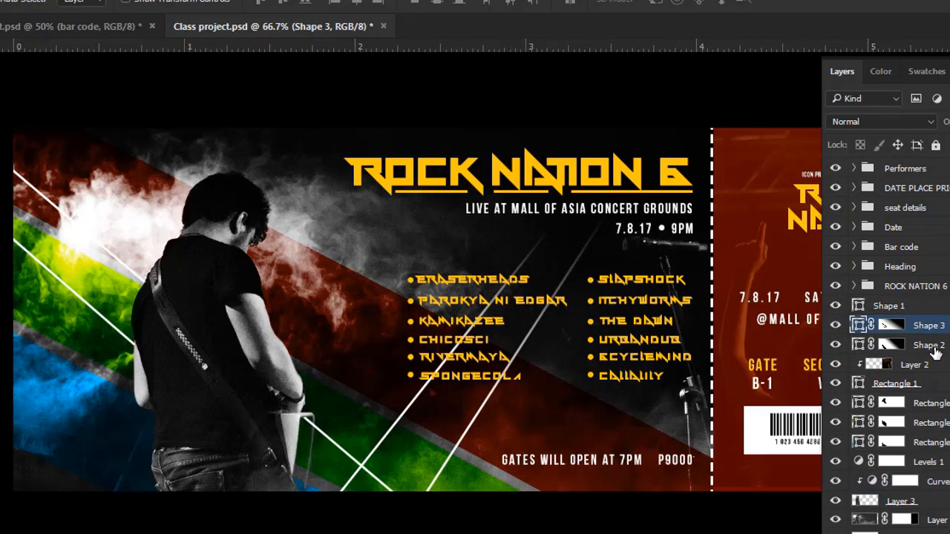
pyautogui.keyDown('shift'); pyautogui.click(929, 346); pyautogui.keyUp('shift')
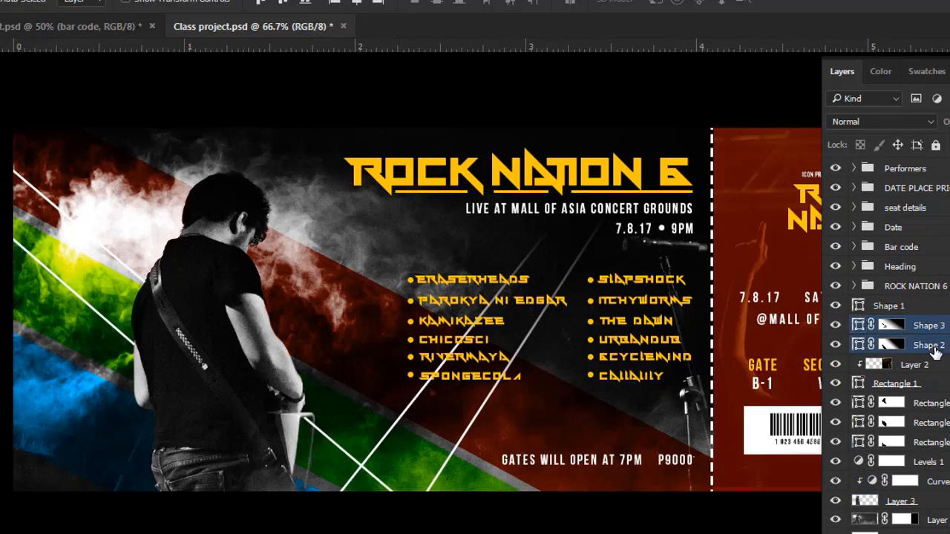
pyautogui.moveTo(935, 352); pyautogui.dragTo(932, 447)
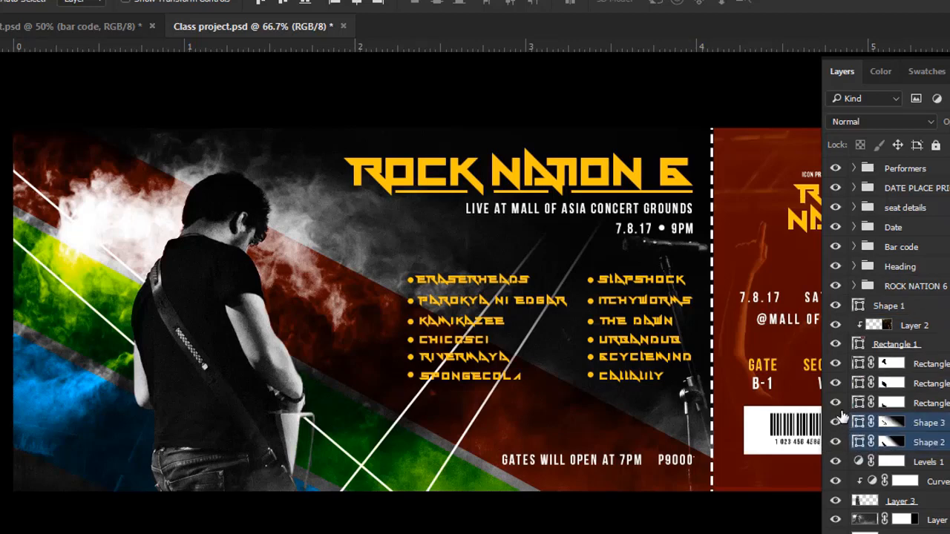
# Recolour the Shape 2 and Shape 3 lines so the coloured bands tint them yellow and pink
pyautogui.click(861, 442)
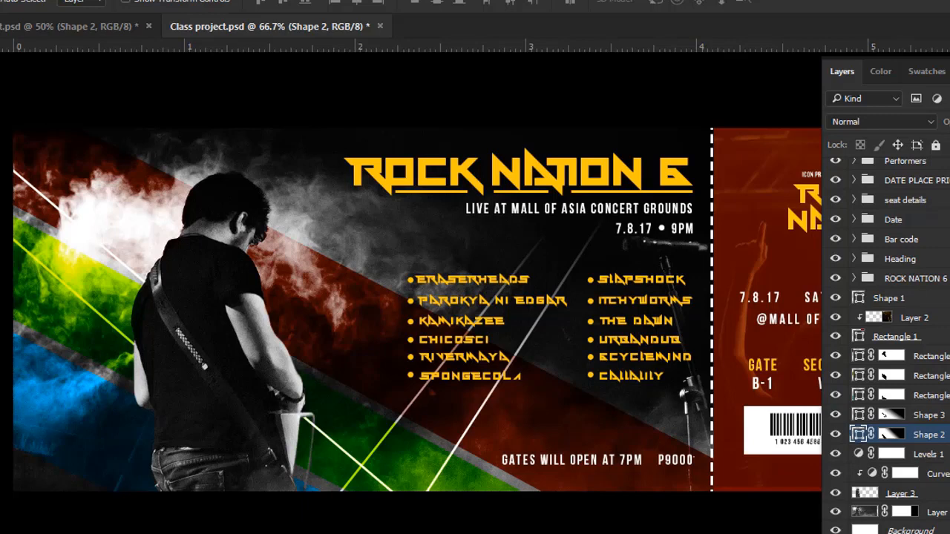
pyautogui.click(929, 416)
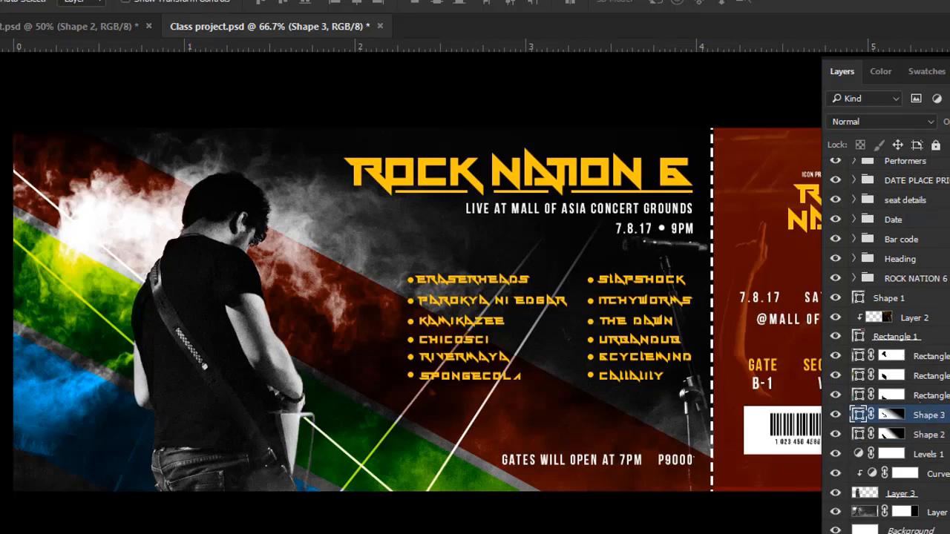
pyautogui.hotkey('ctrl', 'h')
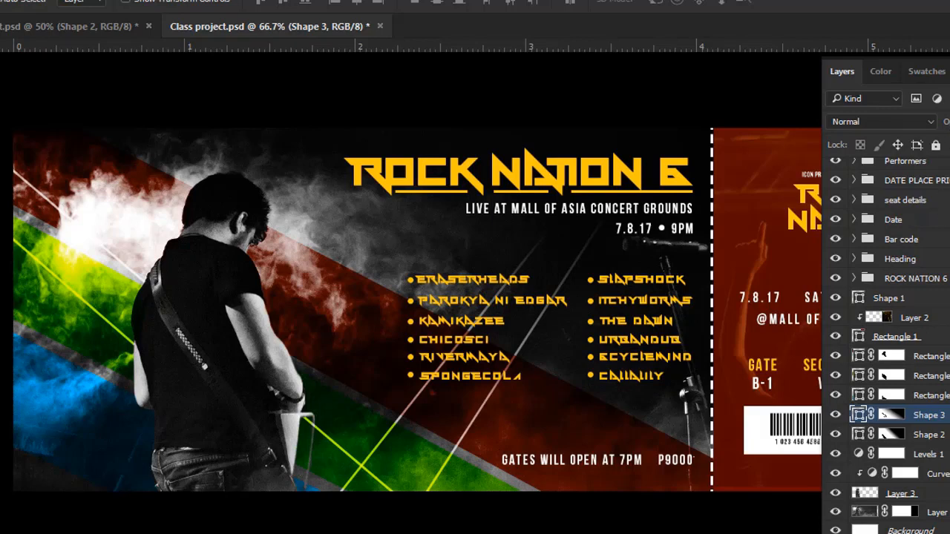
# Collapse the layer list to view the whole ticket and save the document
pyautogui.click(949, 64)
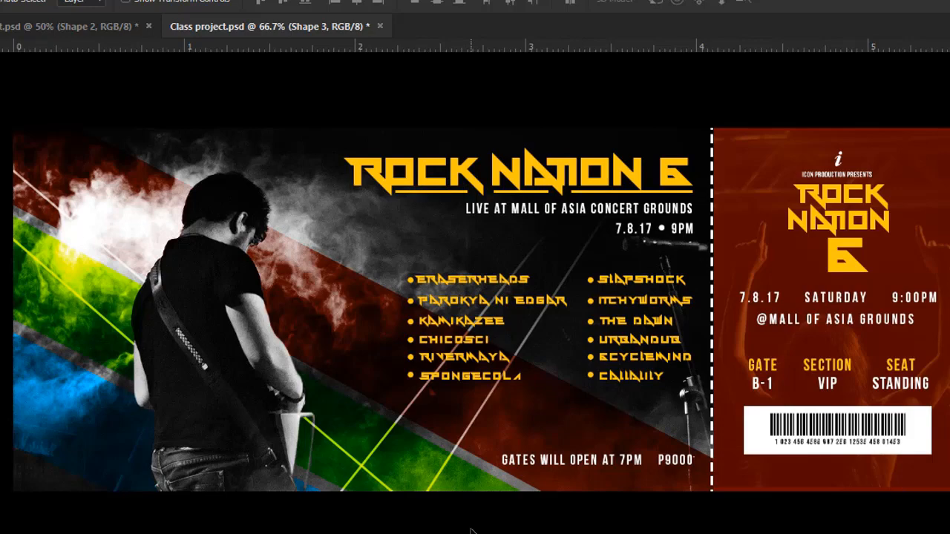
pyautogui.click(1, 0)
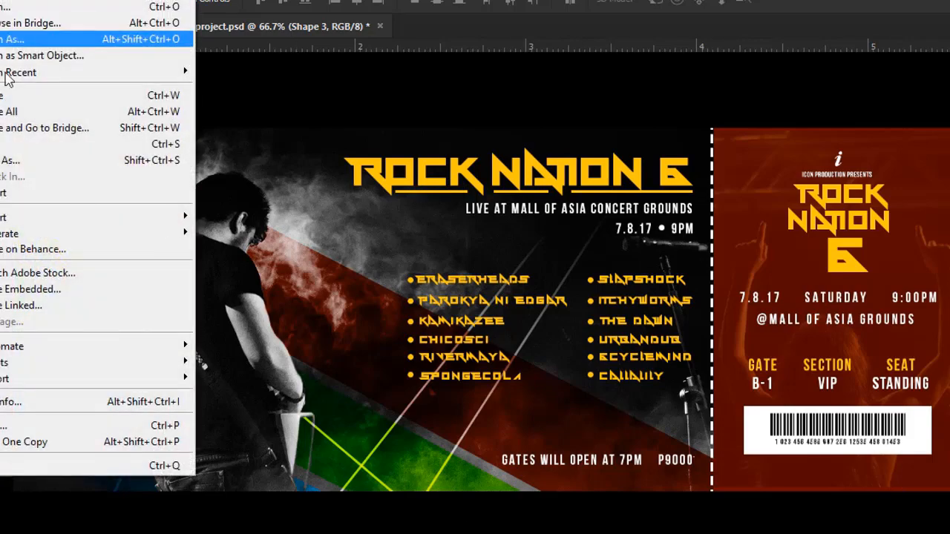
pyautogui.click(52, 144)
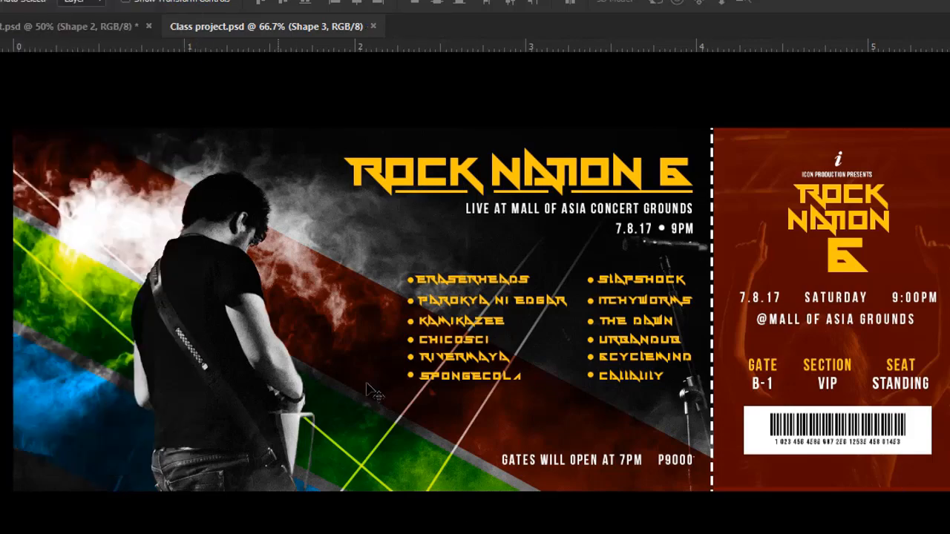